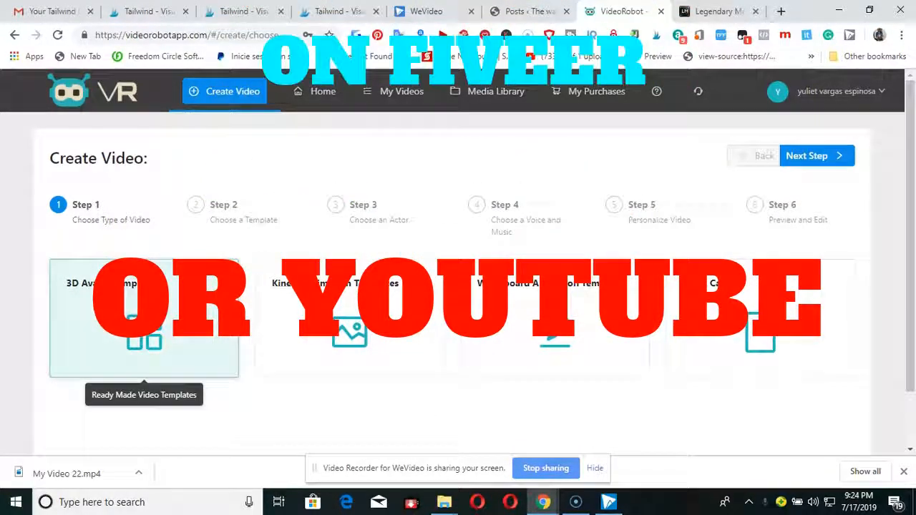
Continue to template selection with 3D Avatar Templates and compare the male and female template versions.
click(819, 161)
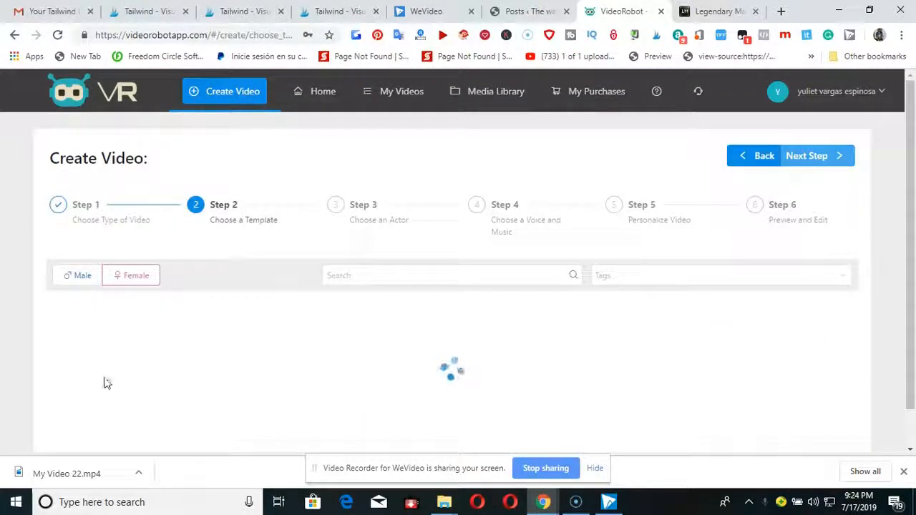
scroll(204, 300, down, 1)
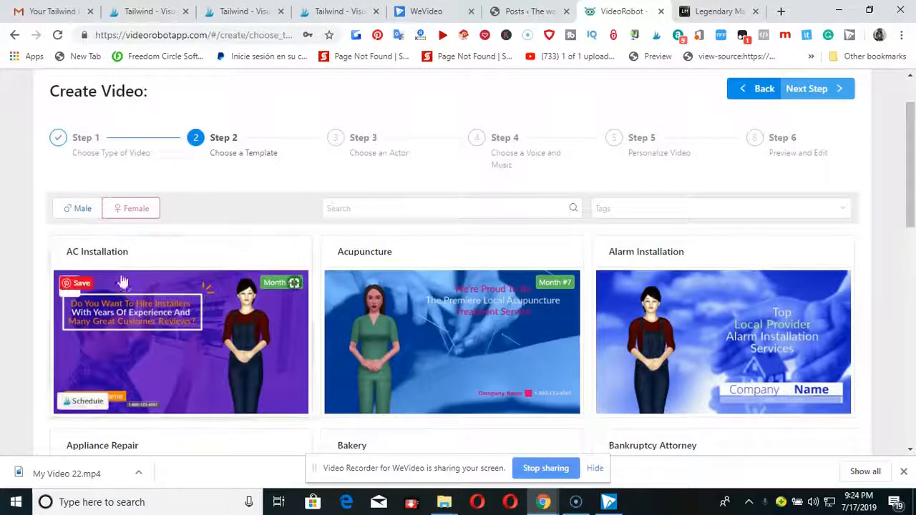
scroll(126, 286, down, 1)
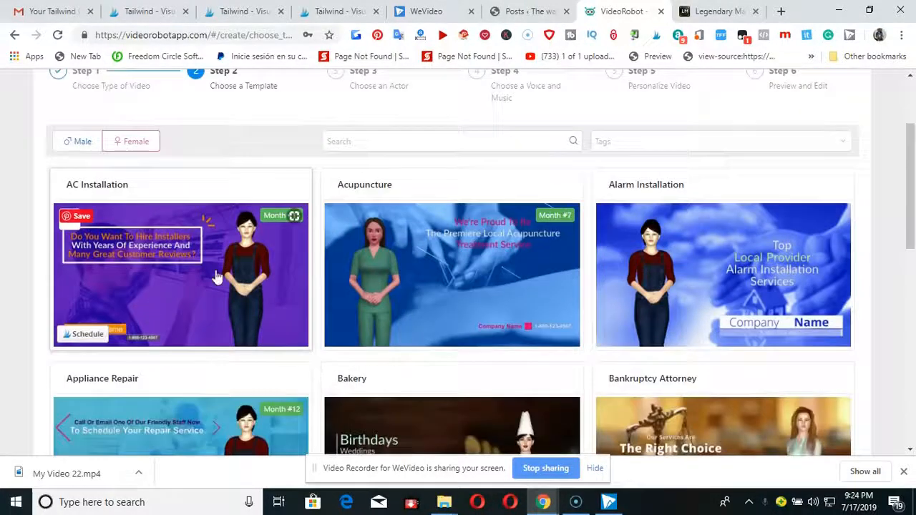
click(68, 142)
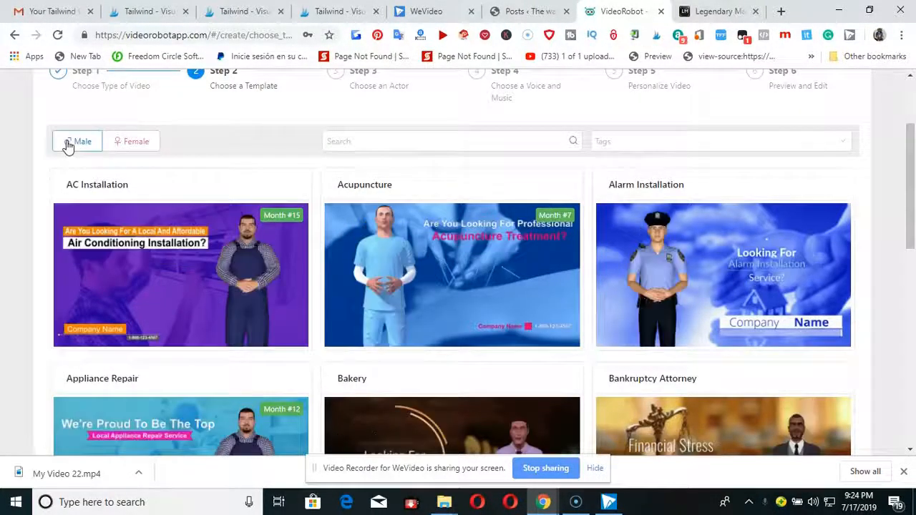
click(143, 142)
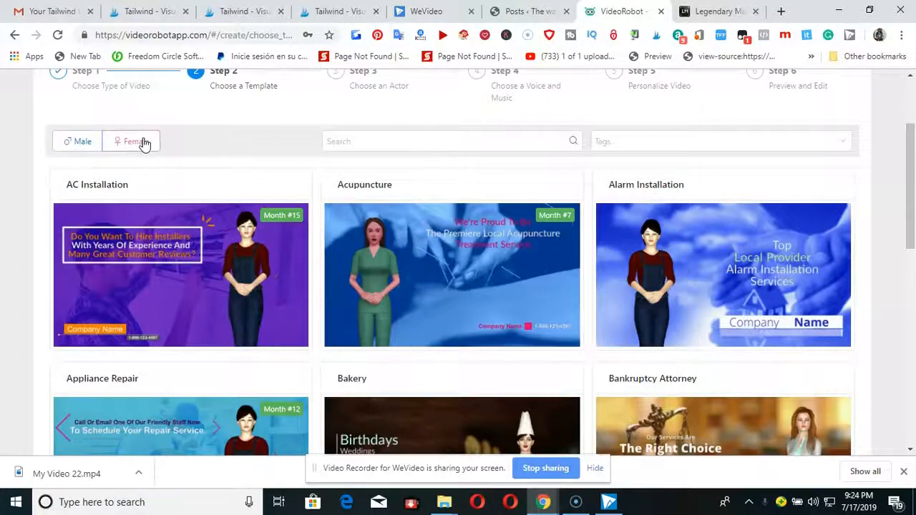
Browse the female avatar templates on the first page, from AC Installation down to Catering.
scroll(304, 325, down, 2)
scroll(304, 326, down, 2)
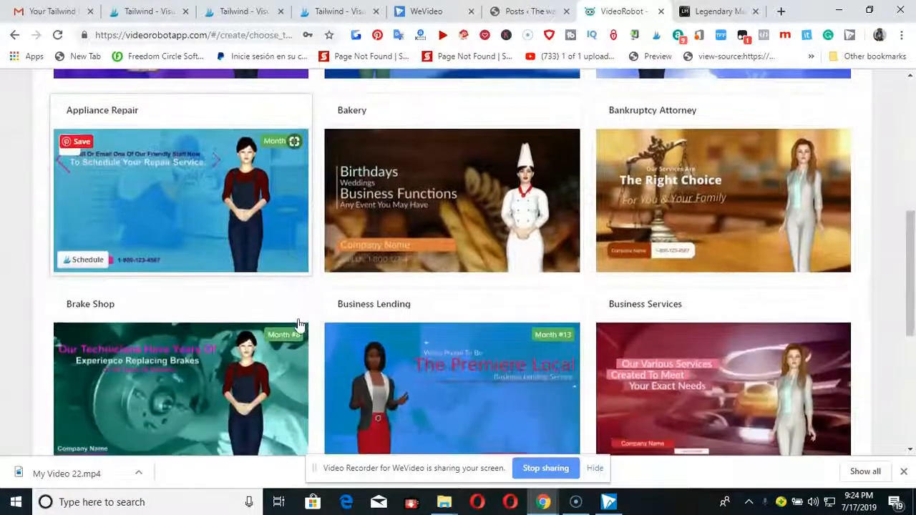
scroll(293, 319, up, 4)
scroll(227, 309, down, 1)
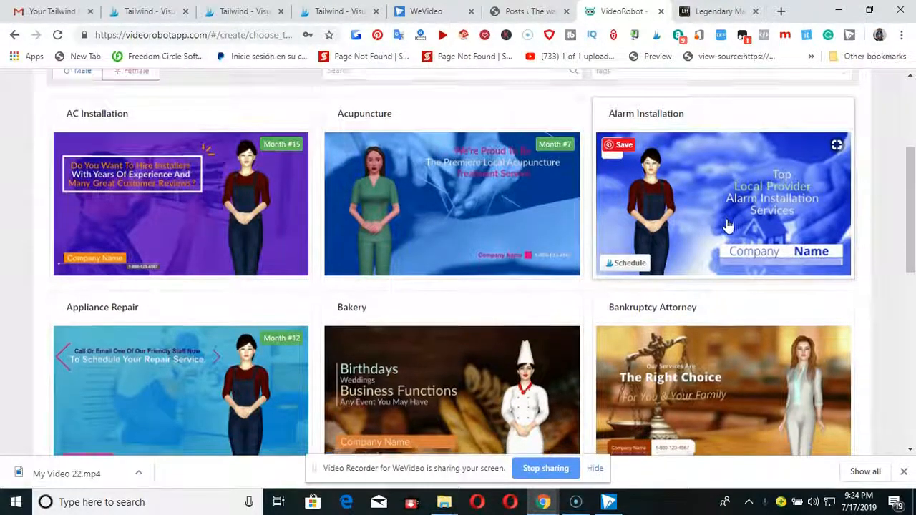
scroll(726, 226, down, 3)
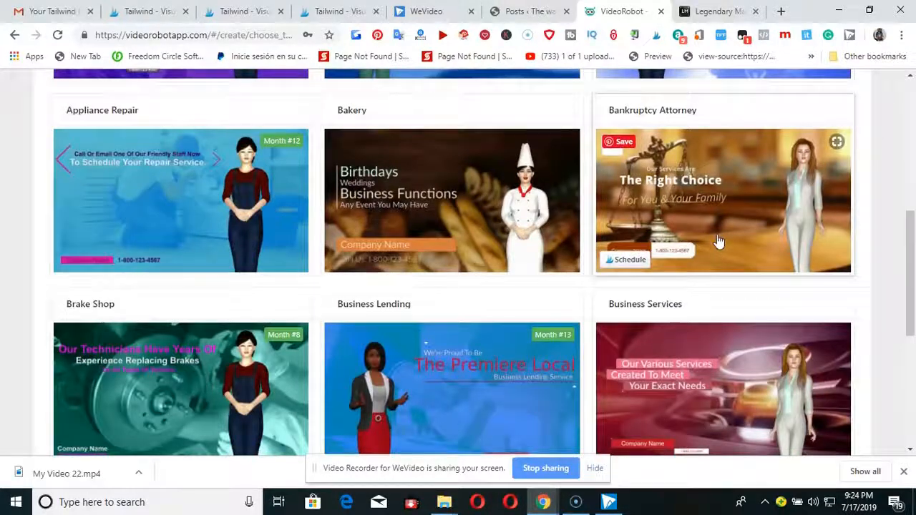
scroll(689, 397, down, 1)
scroll(694, 350, down, 1)
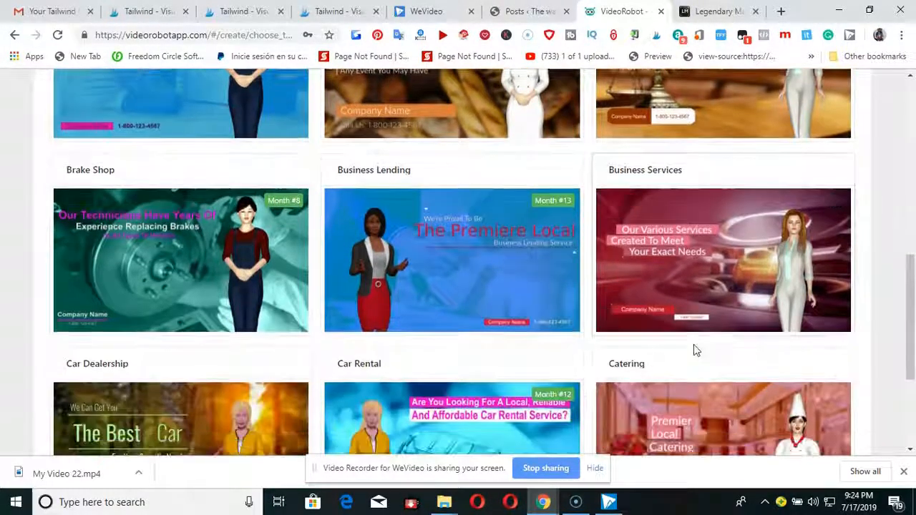
scroll(175, 224, down, 1)
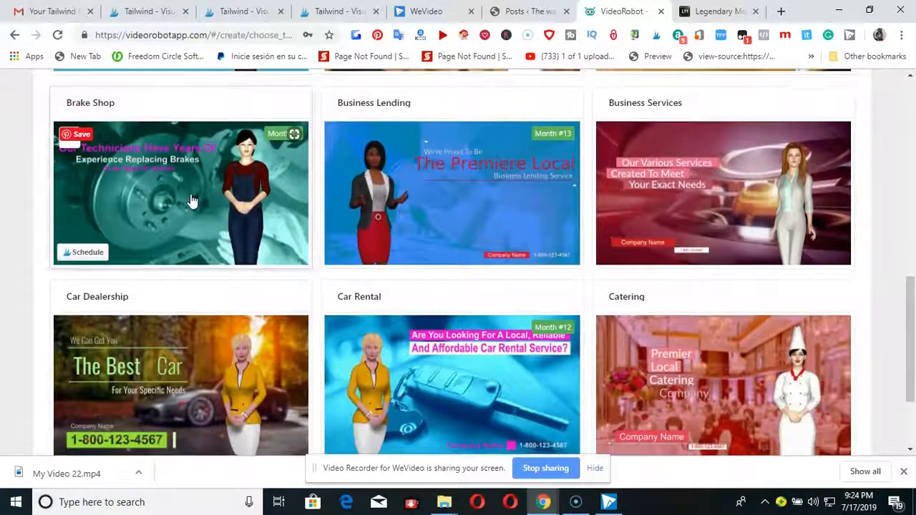
scroll(195, 198, down, 2)
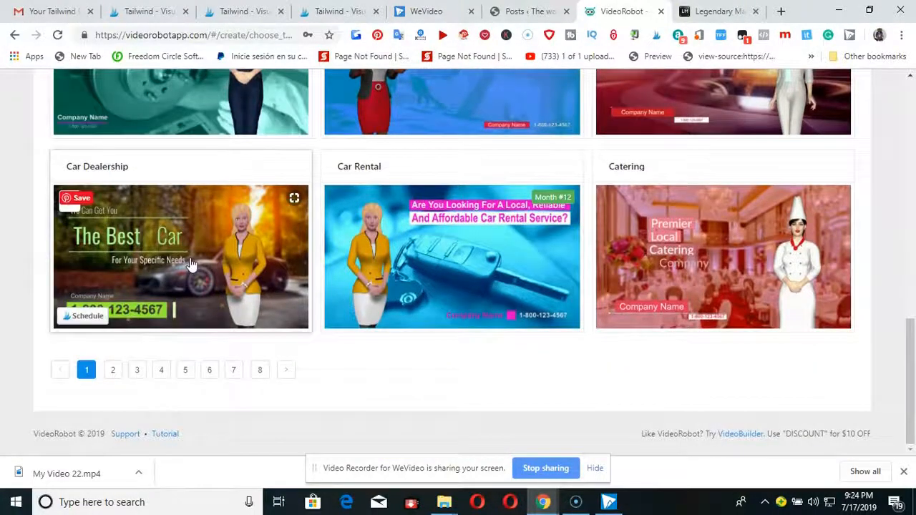
scroll(189, 263, up, 2)
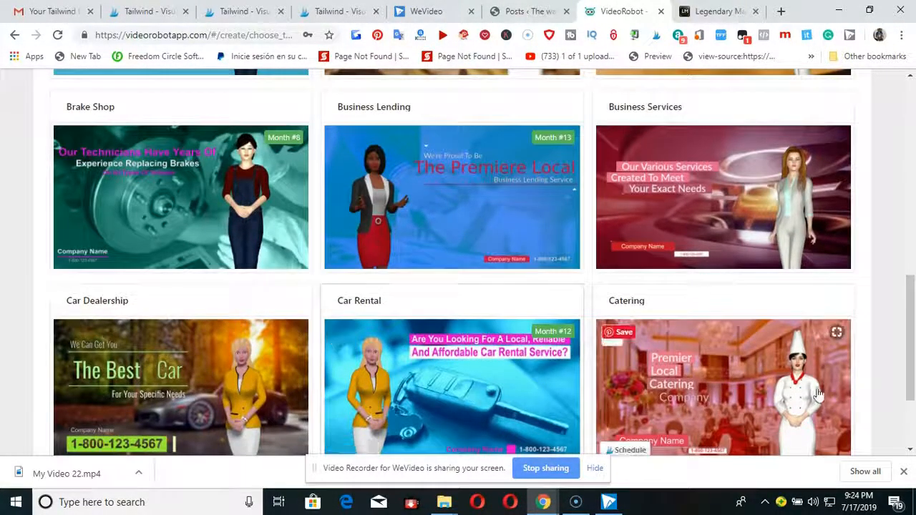
scroll(707, 388, down, 1)
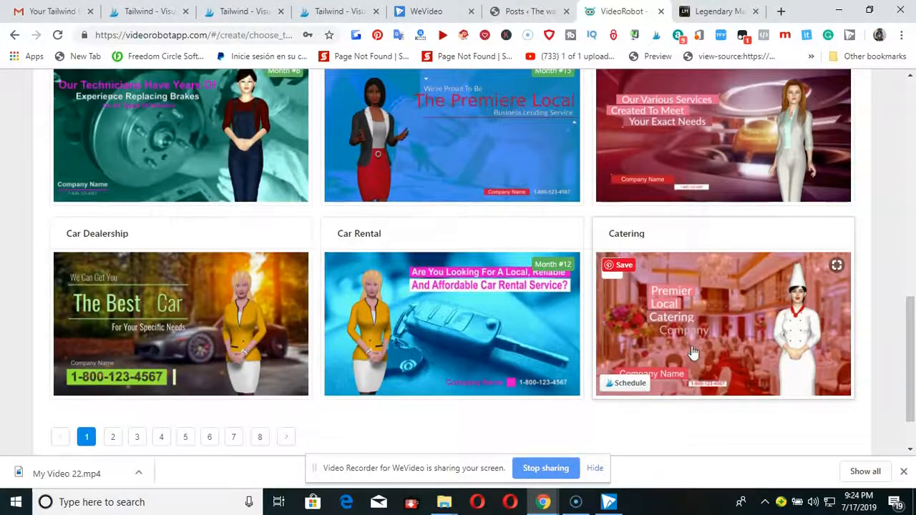
scroll(450, 279, up, 1)
scroll(448, 272, down, 2)
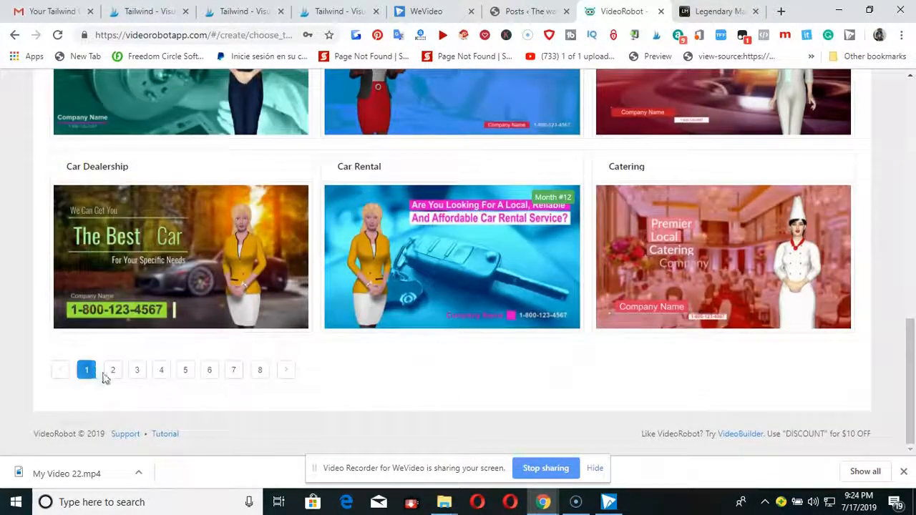
Open page 8 of the female templates and look through its designs, from Veterinarian to Yoga Classes.
click(260, 372)
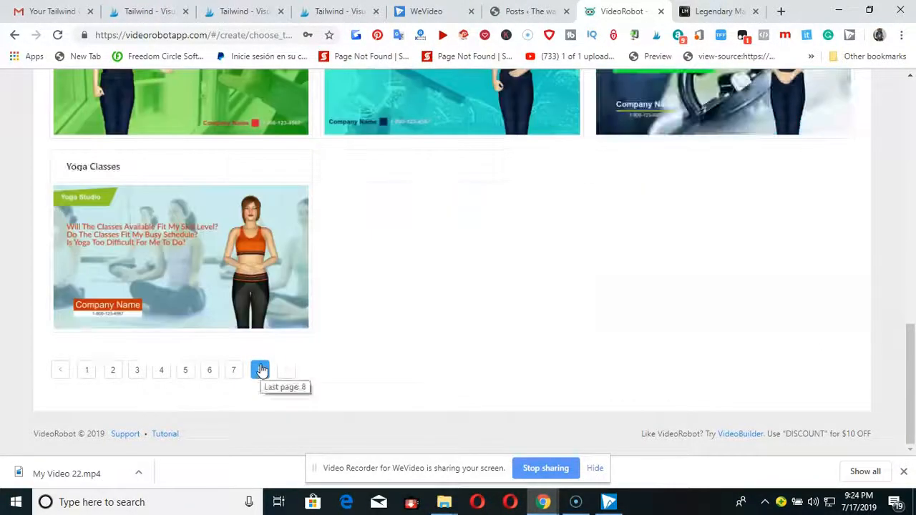
scroll(267, 343, up, 10)
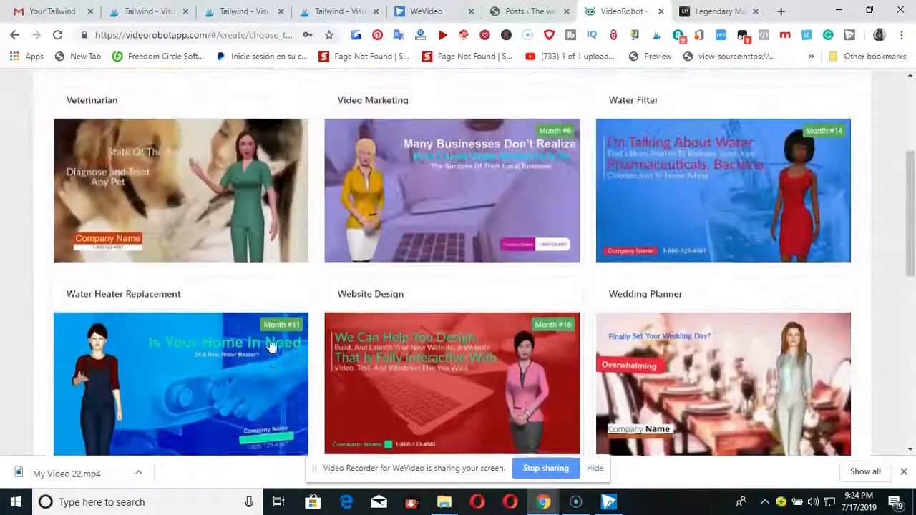
scroll(272, 345, up, 1)
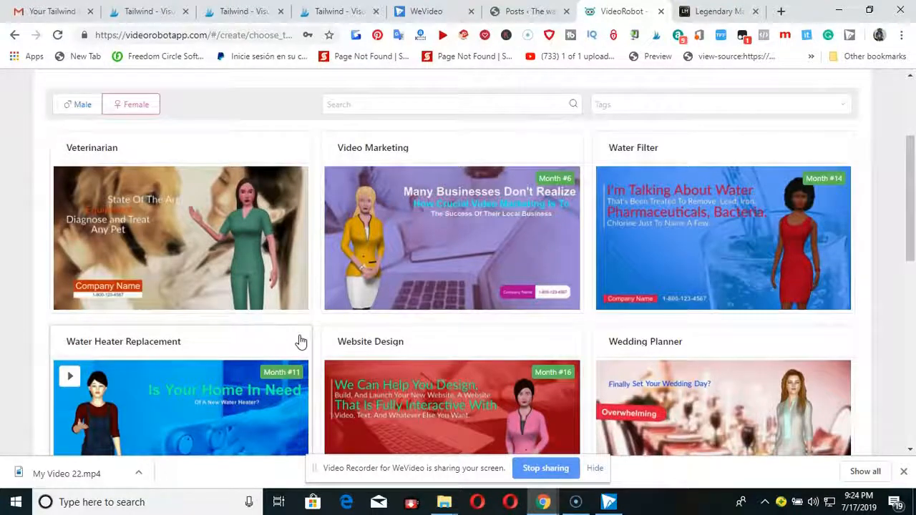
scroll(261, 229, down, 1)
scroll(261, 229, up, 1)
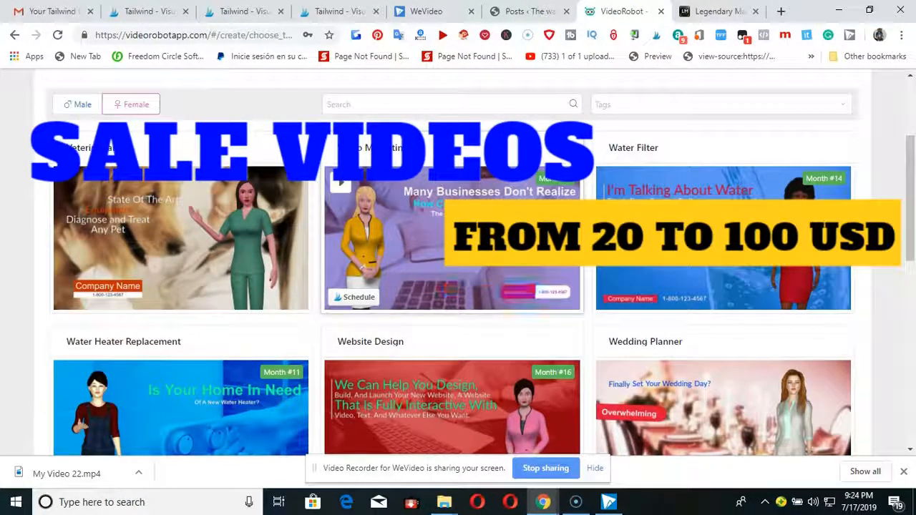
scroll(438, 281, down, 2)
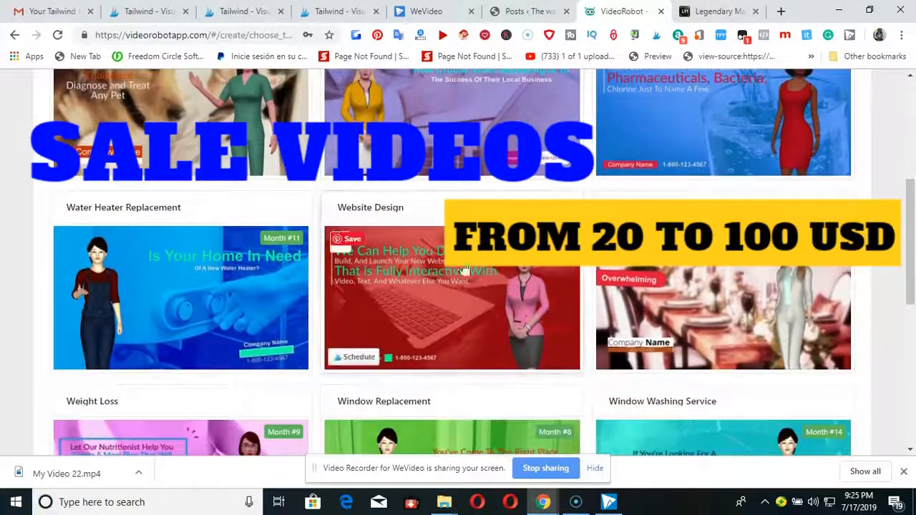
scroll(422, 264, down, 2)
scroll(414, 239, down, 2)
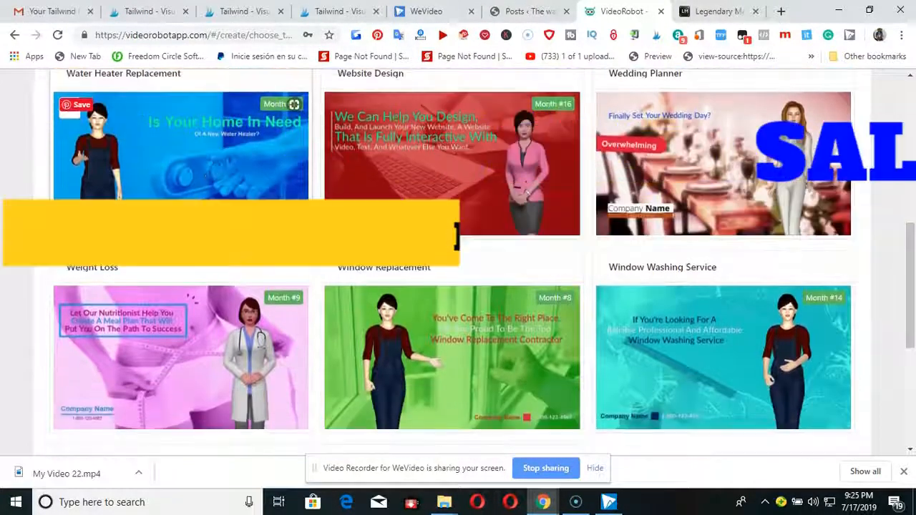
scroll(413, 239, down, 1)
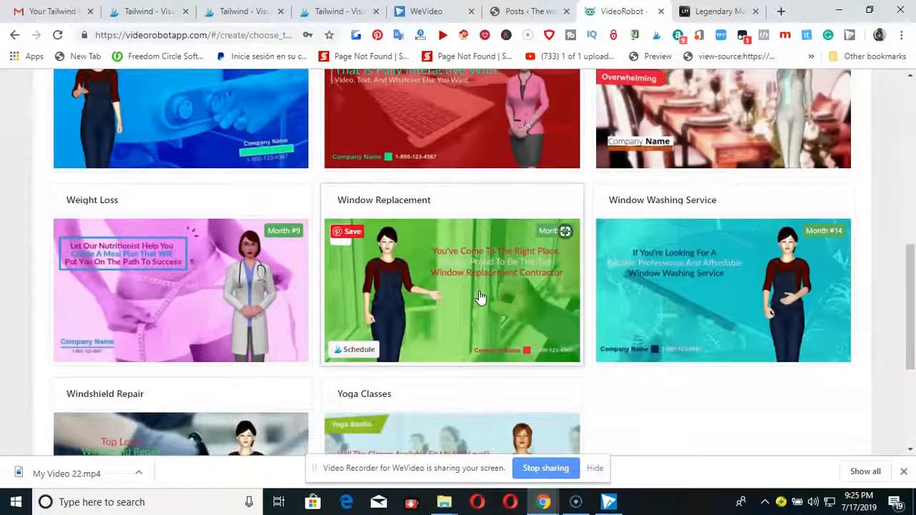
scroll(481, 297, down, 1)
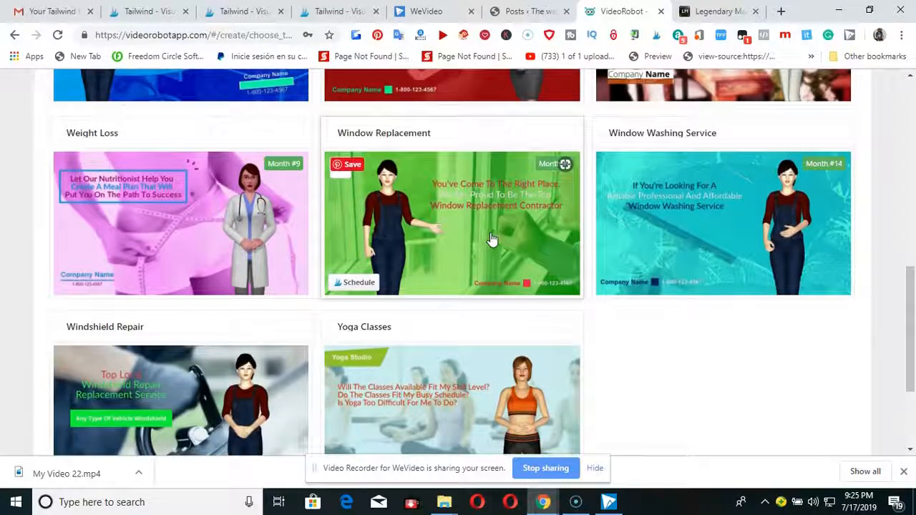
scroll(171, 222, down, 2)
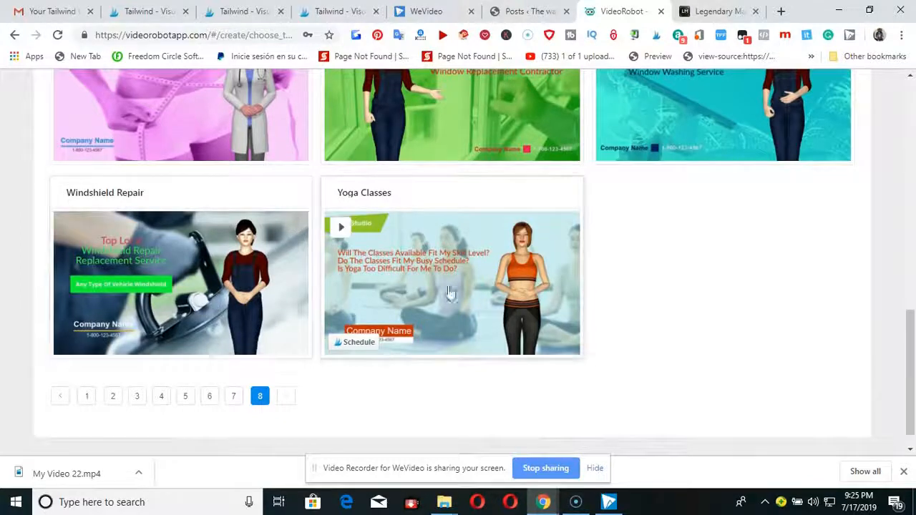
scroll(214, 301, up, 8)
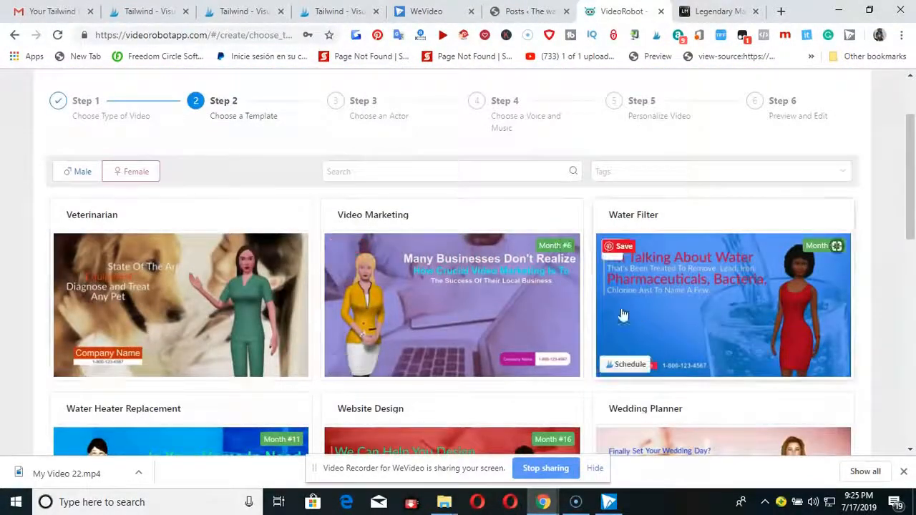
scroll(572, 317, down, 6)
scroll(490, 322, down, 3)
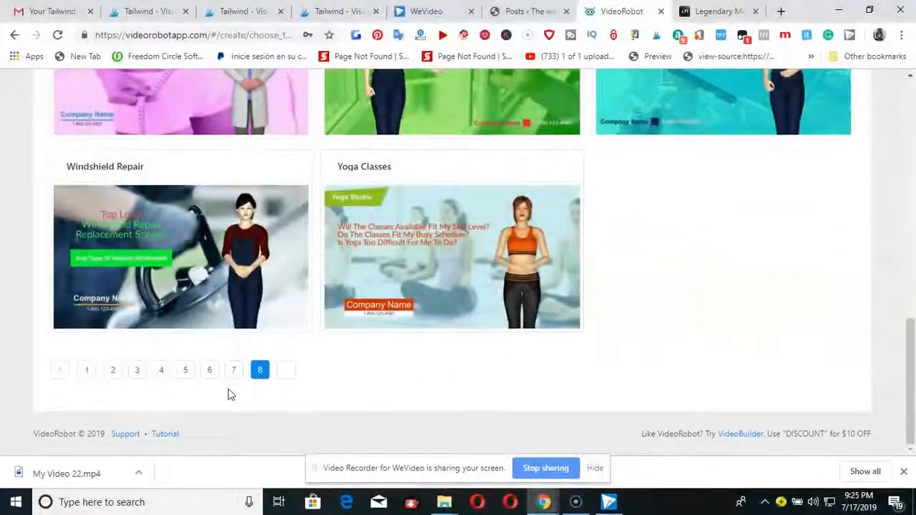
Open page 7 of the templates and look through its designs, from Real Estate Agent to Travel Agent.
click(235, 370)
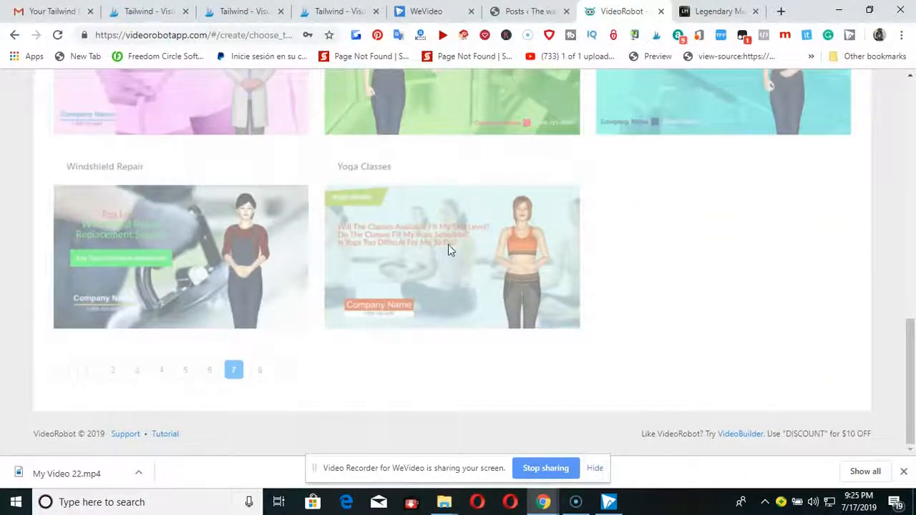
scroll(399, 281, up, 11)
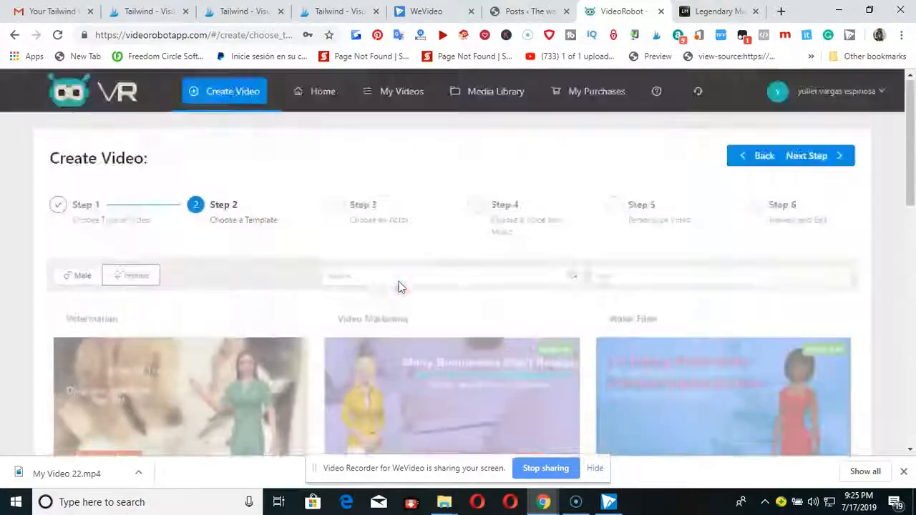
scroll(399, 282, down, 5)
scroll(191, 370, down, 4)
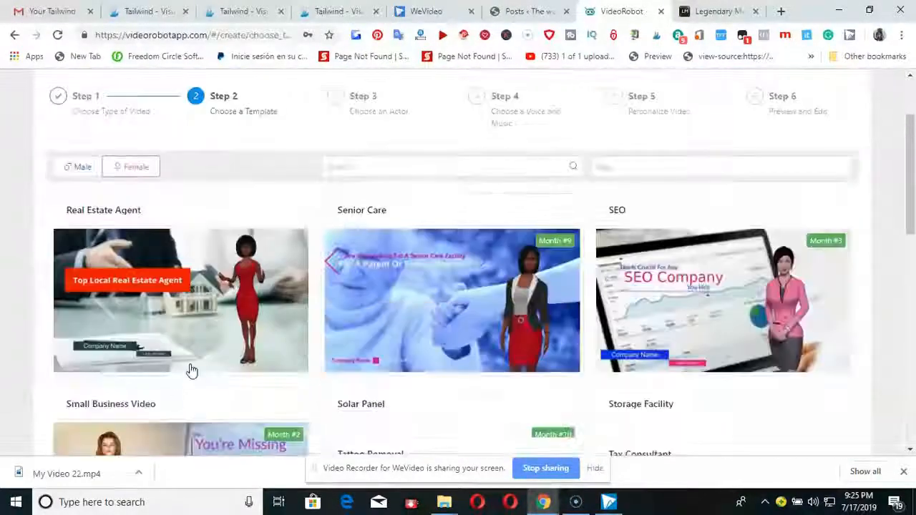
scroll(190, 370, down, 5)
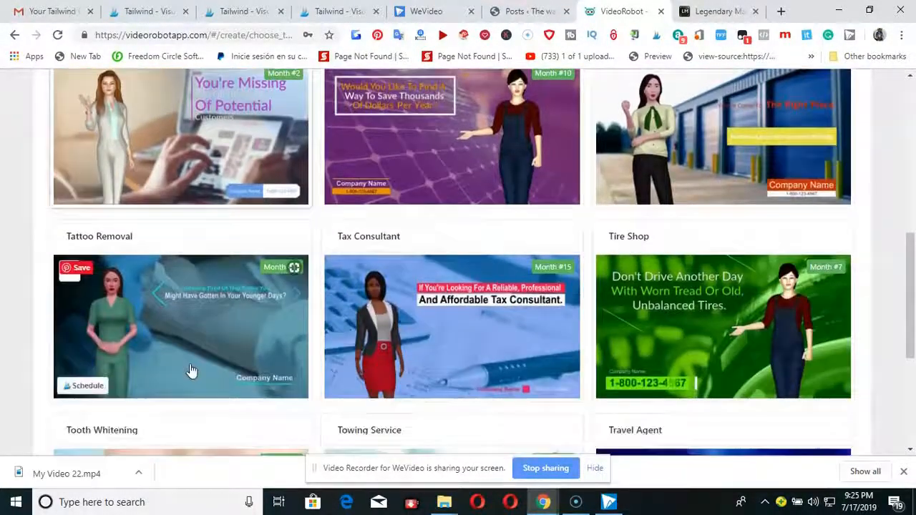
scroll(191, 370, up, 1)
scroll(190, 367, down, 2)
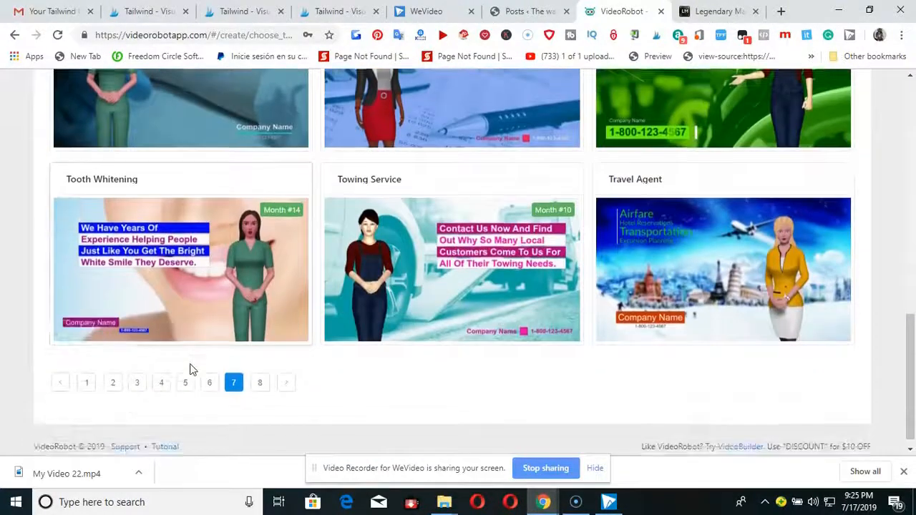
Select the Acupuncture template on the first page of female templates and continue to choosing an actor.
scroll(445, 194, down, 2)
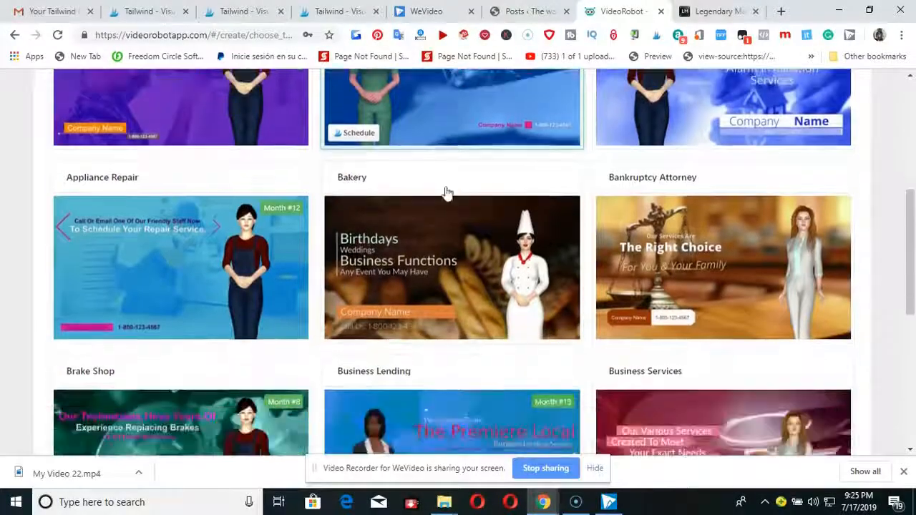
scroll(715, 114, up, 5)
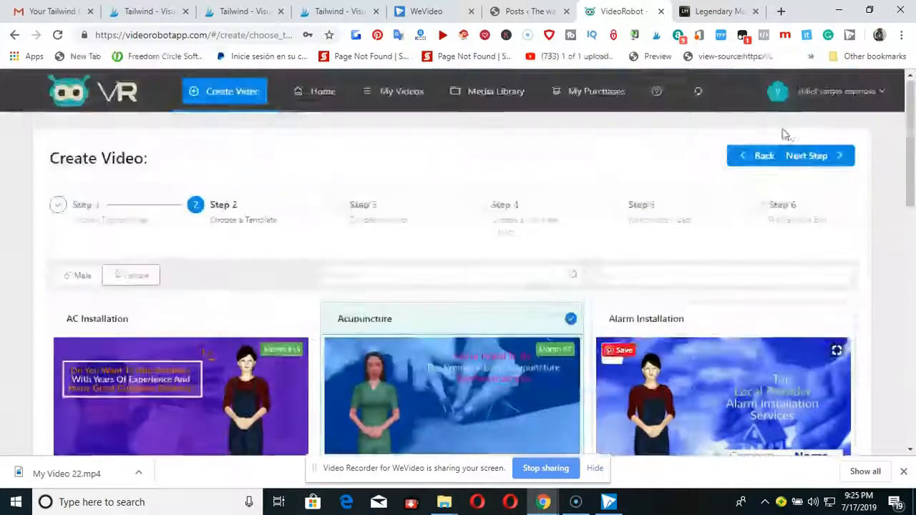
click(804, 159)
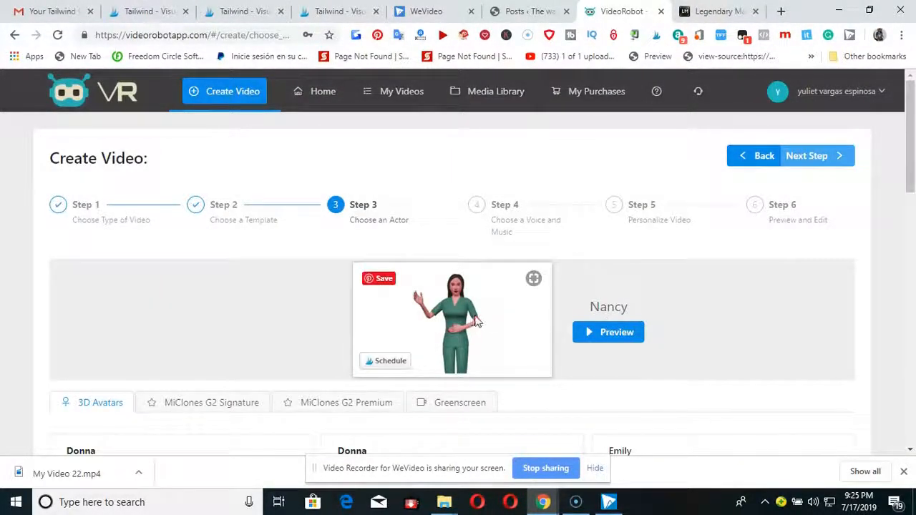
Open the avatar preview for the template's preselected actor and play it.
scroll(631, 321, down, 1)
click(607, 270)
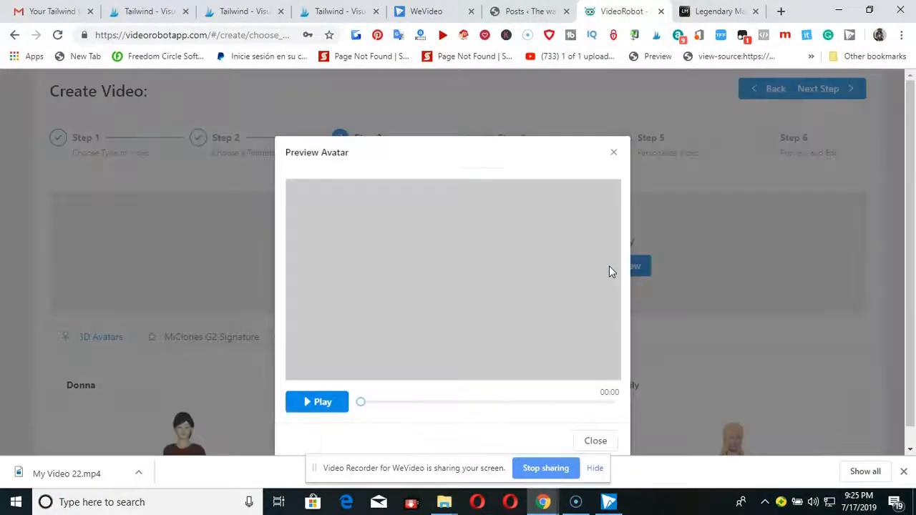
click(342, 403)
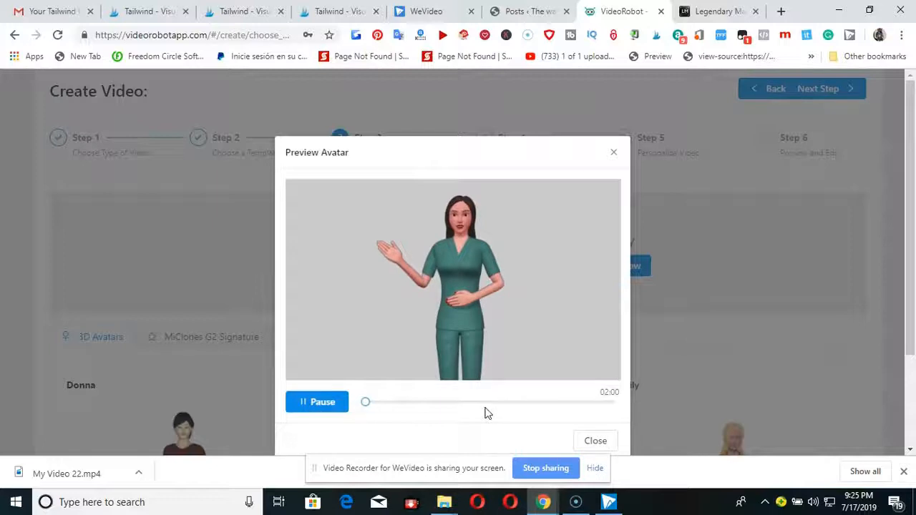
Stop and close the avatar preview, keep the preselected actor Nancy, and continue to choosing a voice and music.
click(309, 406)
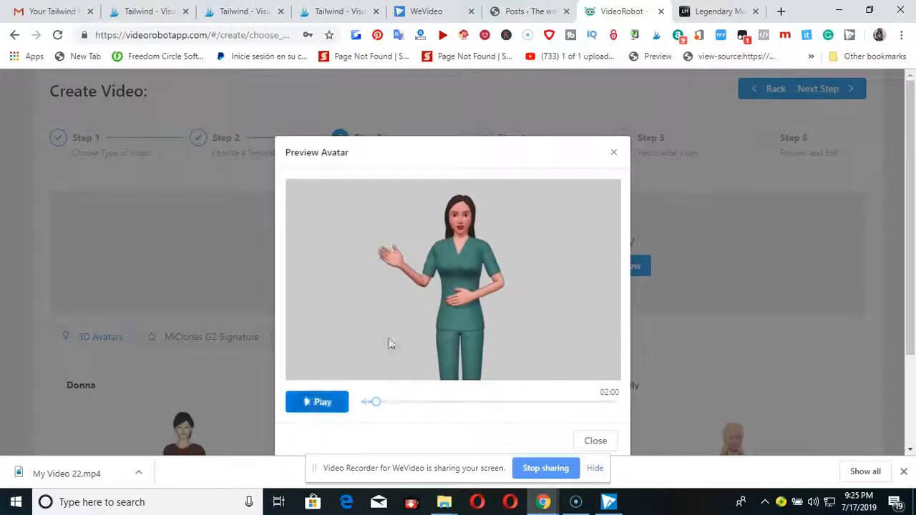
click(614, 155)
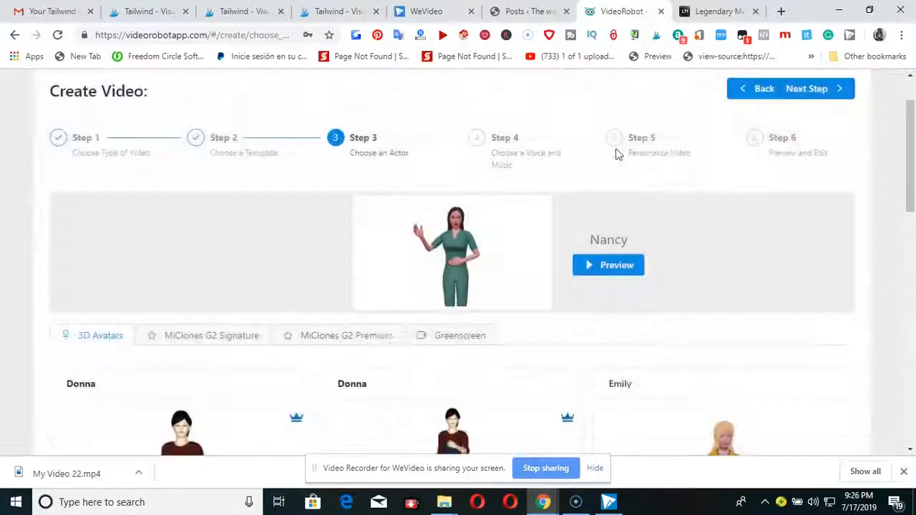
scroll(740, 213, up, 1)
click(822, 156)
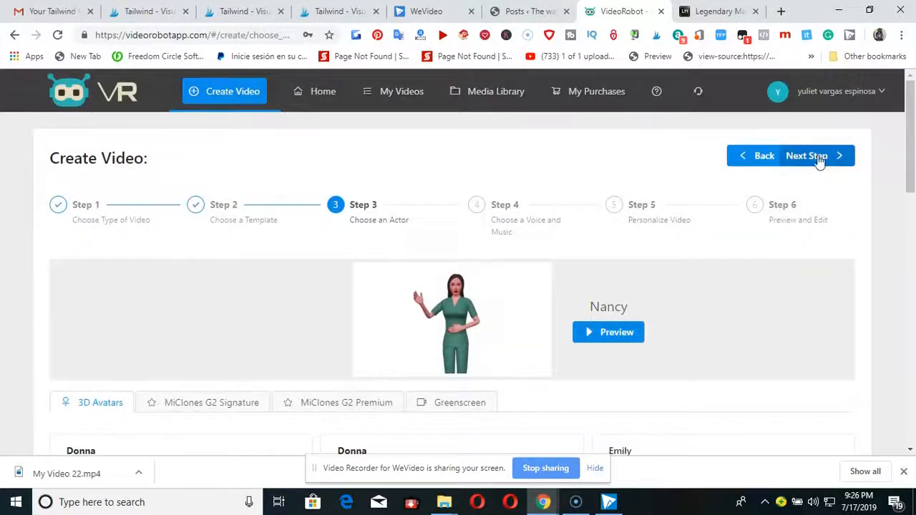
Listen to the template's text-to-speech script in the Matthew voice, pausing and closing the audio player.
scroll(491, 351, down, 3)
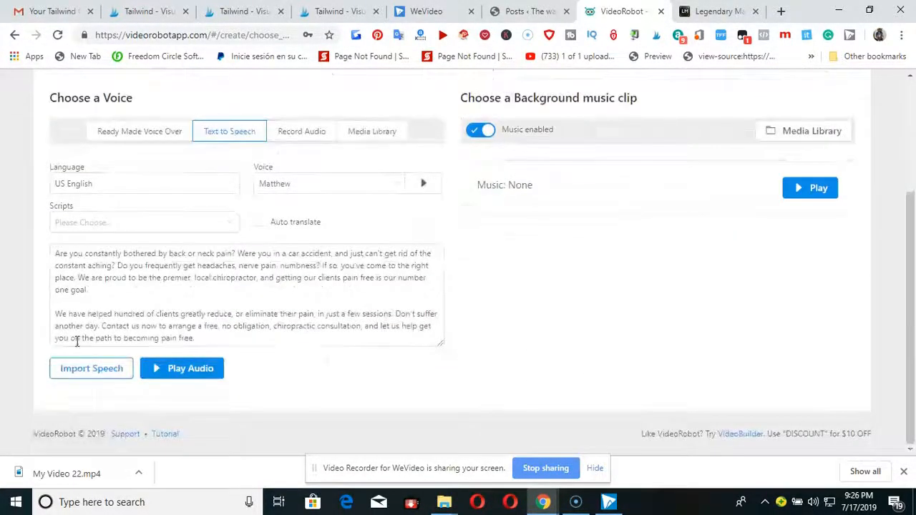
click(91, 373)
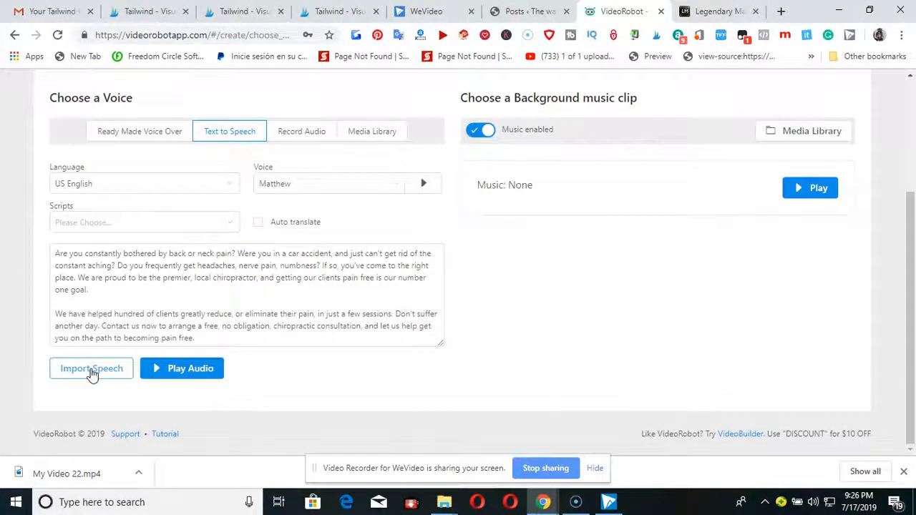
click(196, 368)
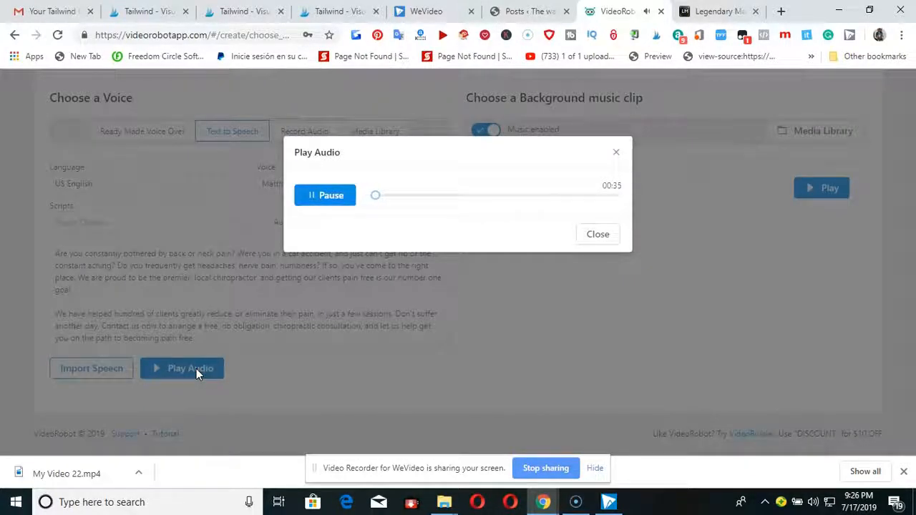
click(331, 197)
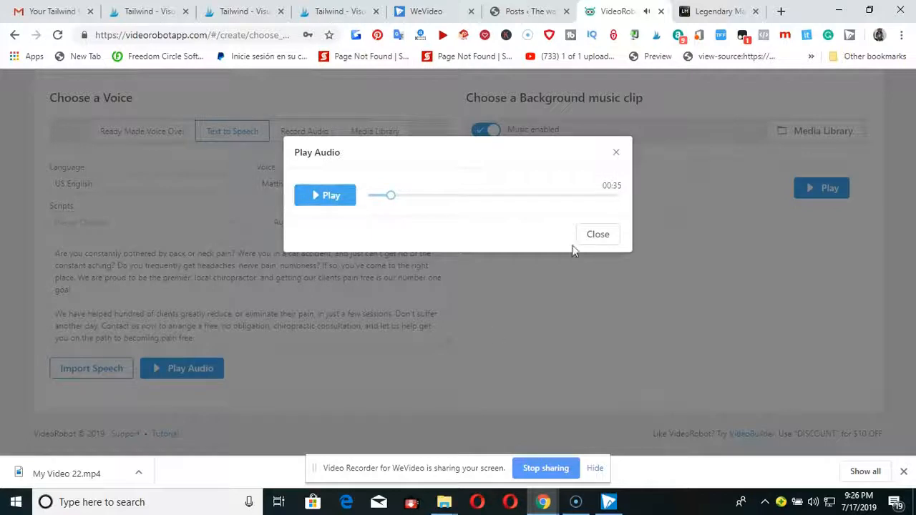
click(598, 235)
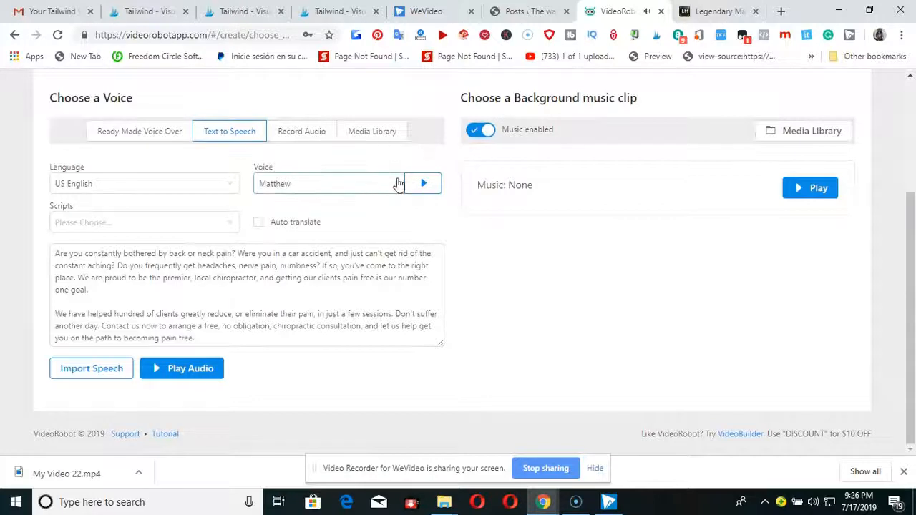
Change the text-to-speech voice to Salli and listen to a sample of the script audio.
click(397, 186)
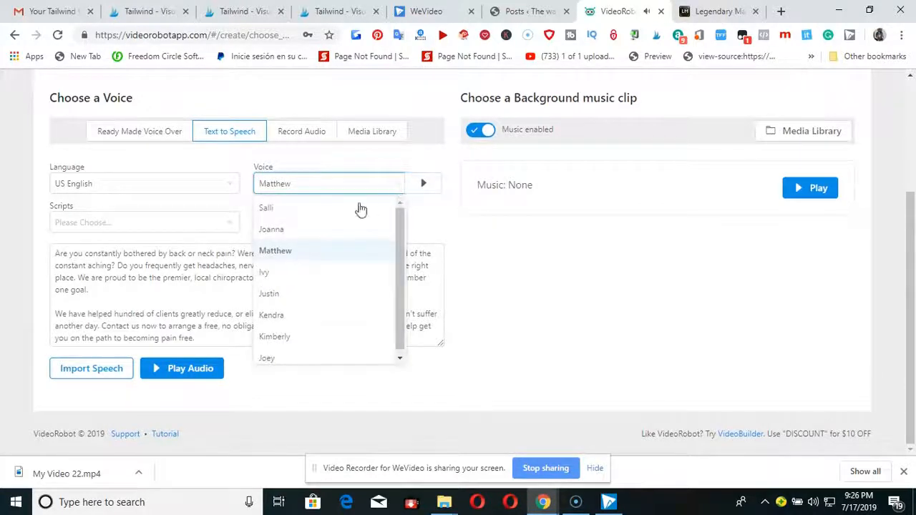
click(279, 209)
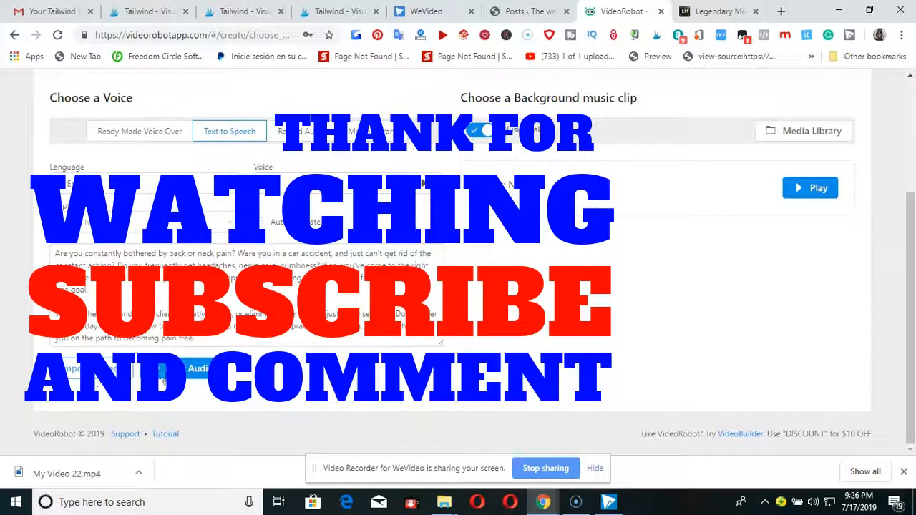
click(198, 368)
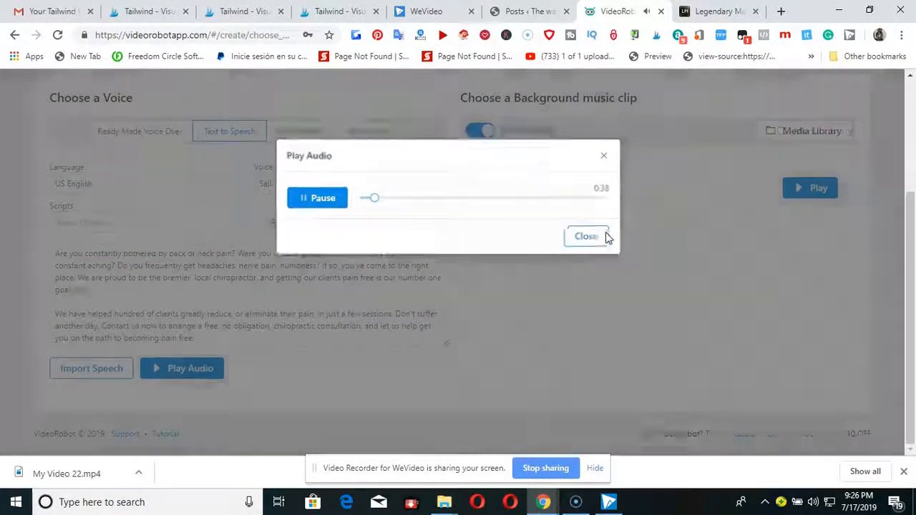
click(586, 236)
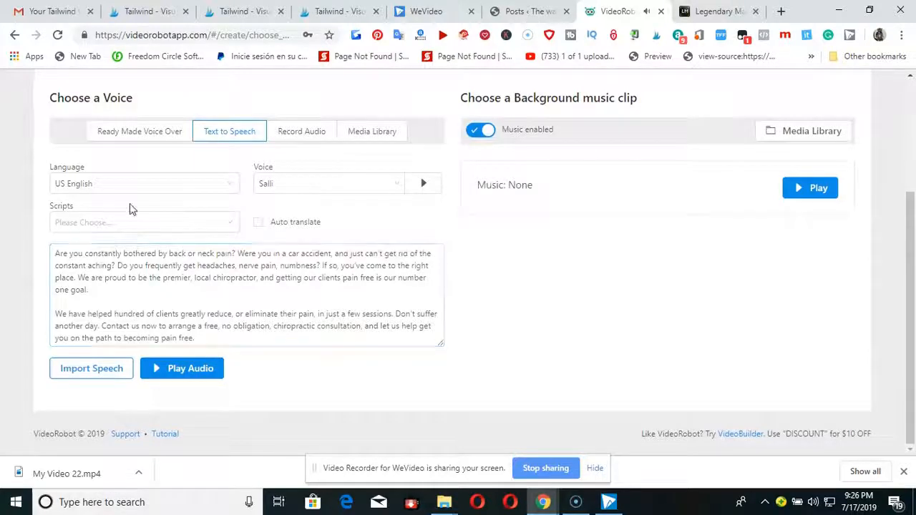
Look through the available text-to-speech languages, from Australian English to Welsh English, keeping US English.
click(230, 186)
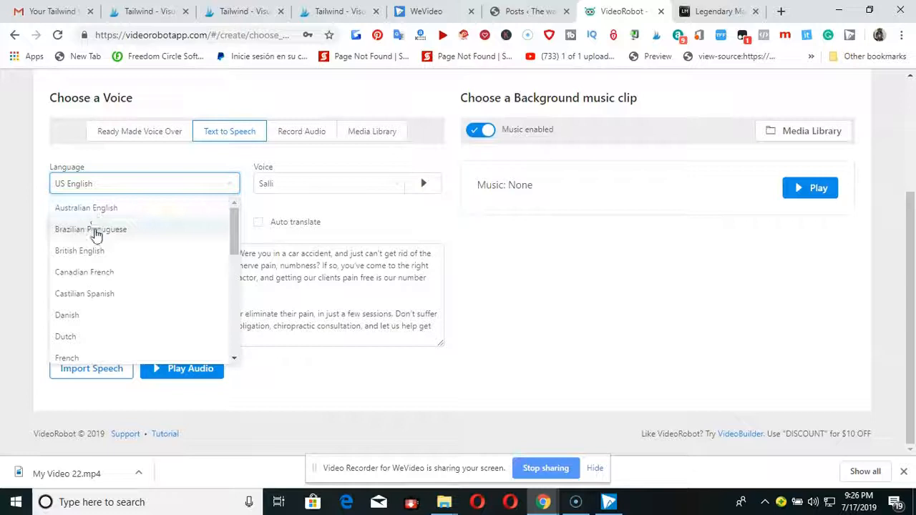
scroll(85, 267, down, 1)
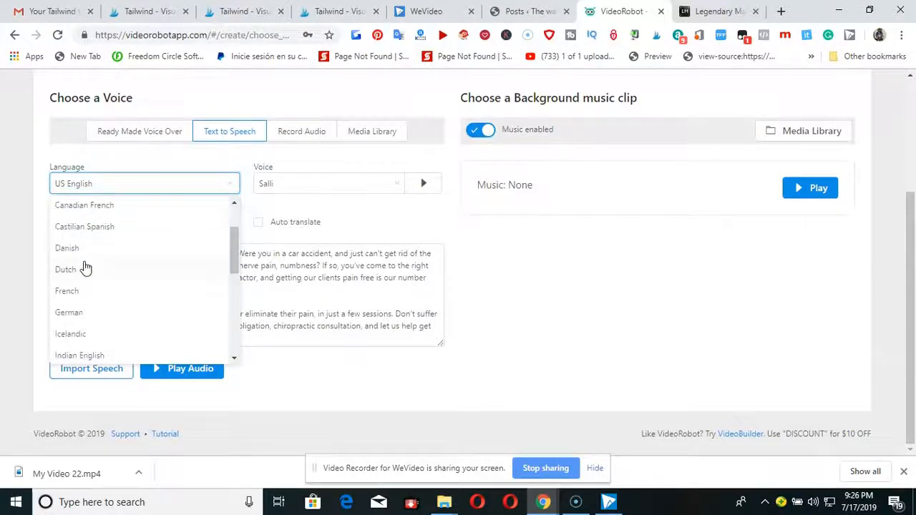
scroll(86, 275, down, 1)
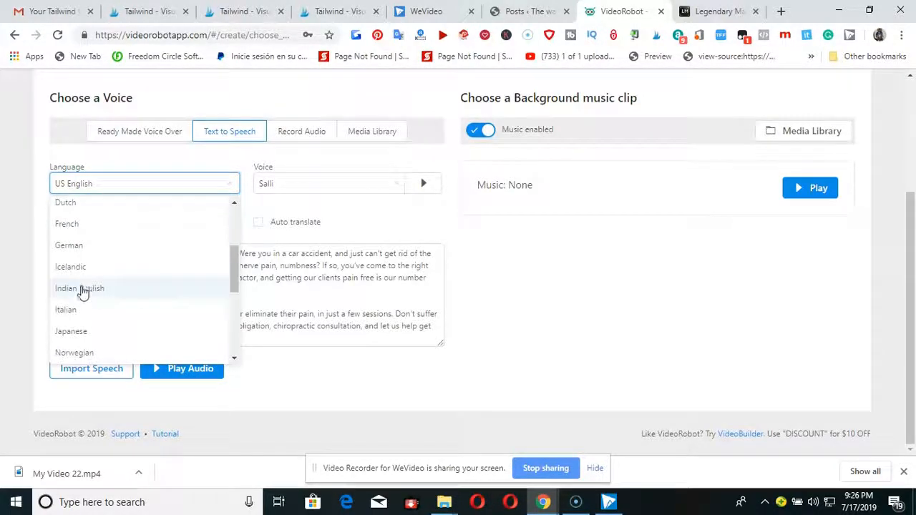
scroll(74, 272, down, 2)
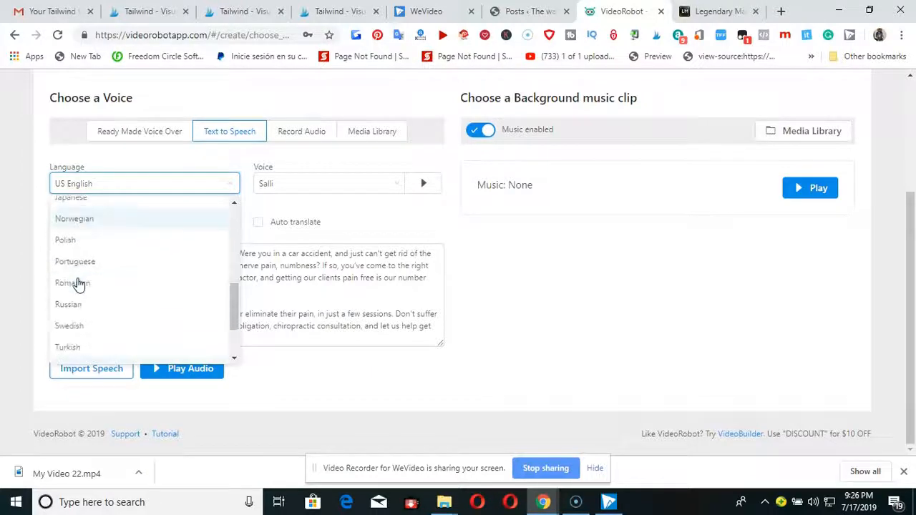
scroll(79, 284, down, 1)
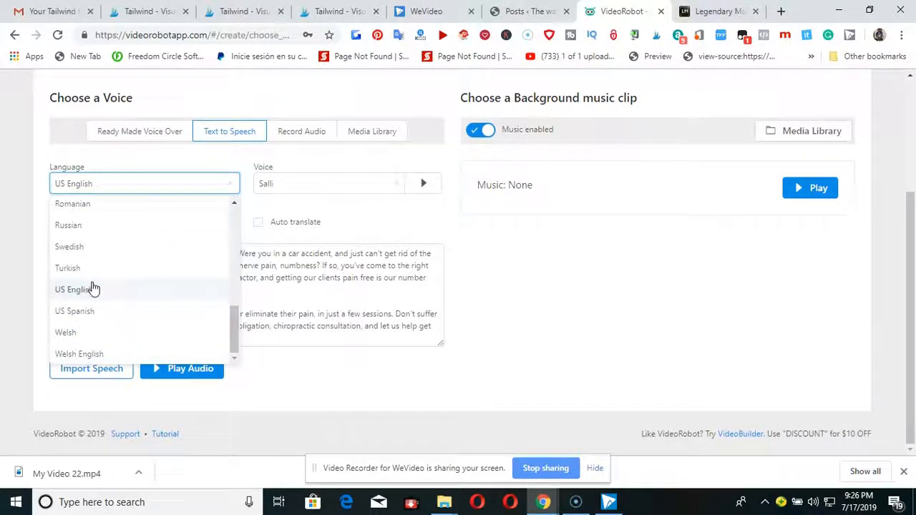
scroll(93, 288, up, 7)
scroll(226, 327, down, 3)
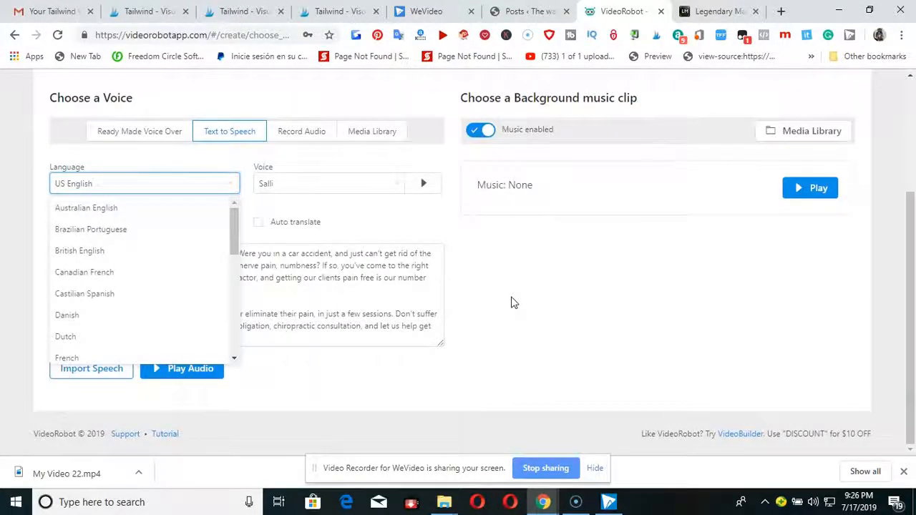
click(578, 304)
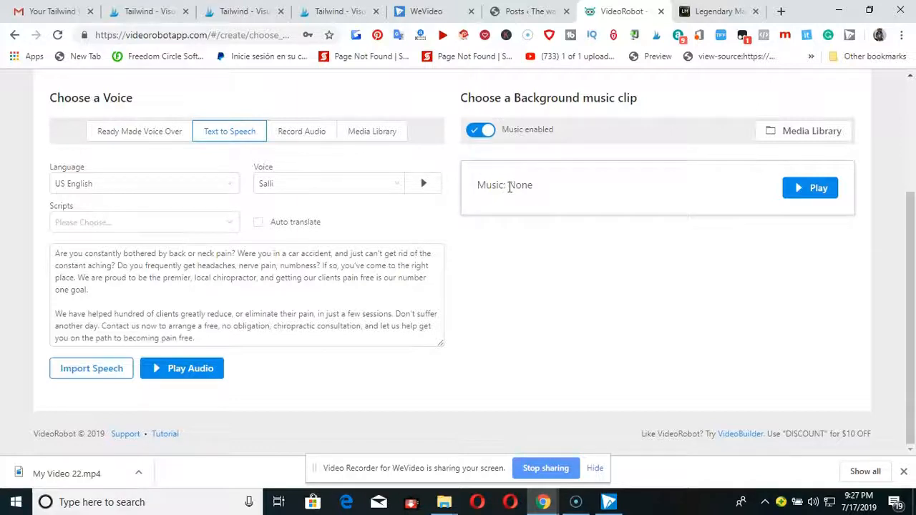
Accept the voice and music settings and the default personalization, continuing to the Preview and Edit step.
scroll(669, 203, up, 3)
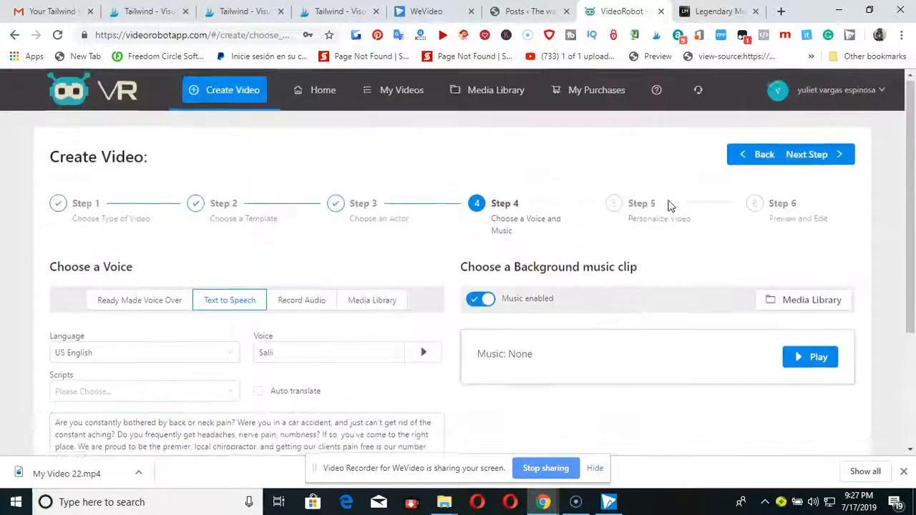
click(821, 157)
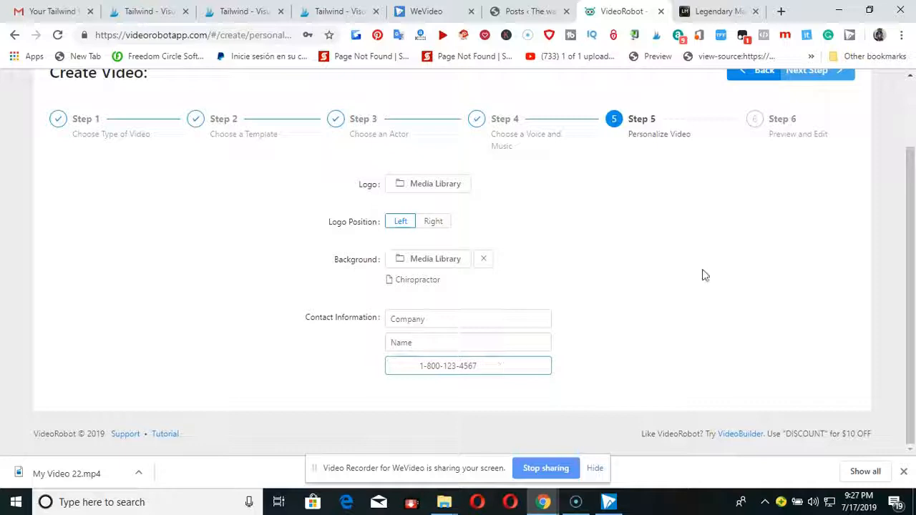
scroll(765, 236, up, 2)
click(824, 155)
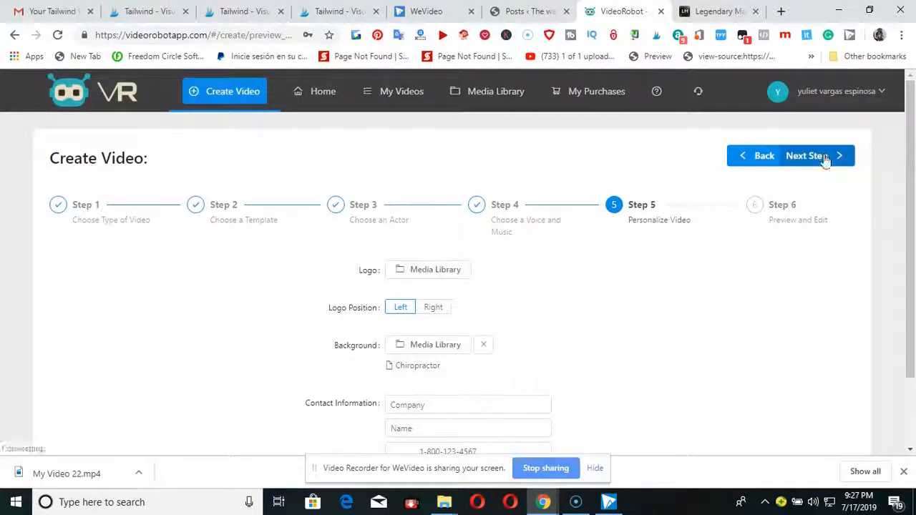
Look over the editor's available elements, from Media to Whiteboard, while the video preview loads.
scroll(473, 284, down, 2)
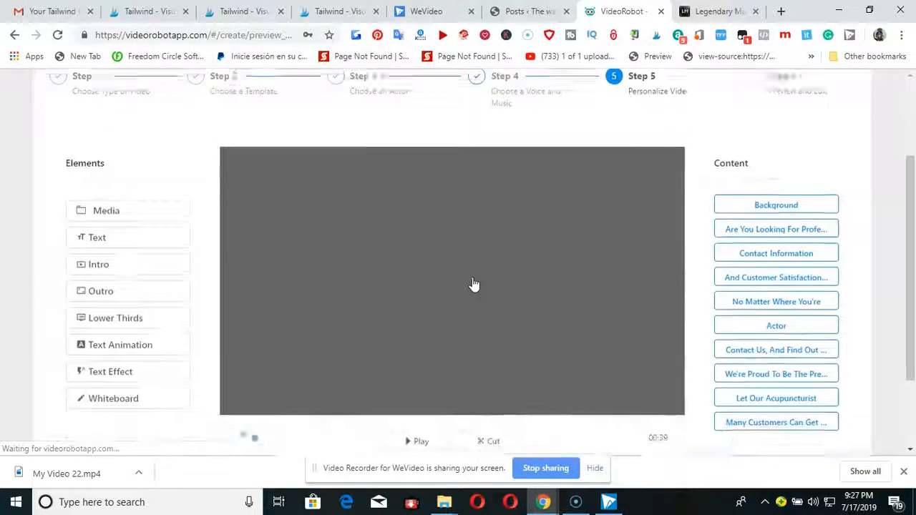
scroll(471, 283, down, 1)
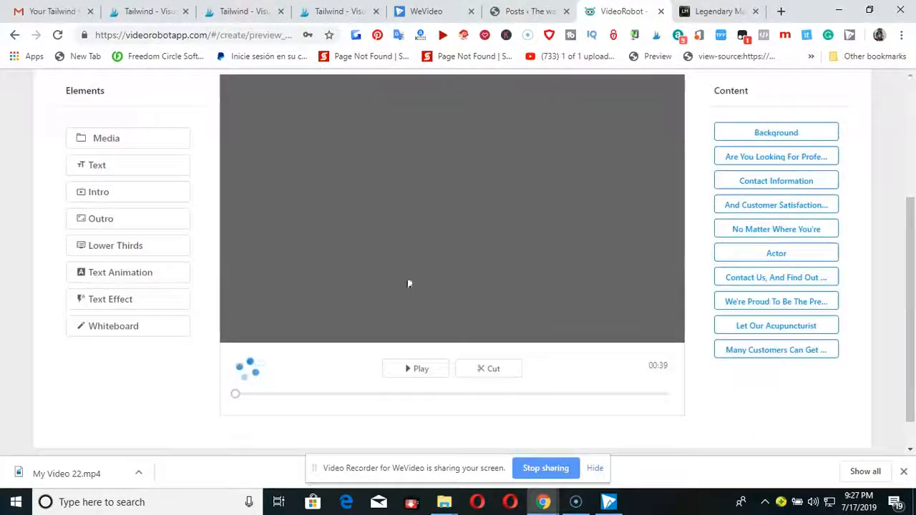
click(114, 141)
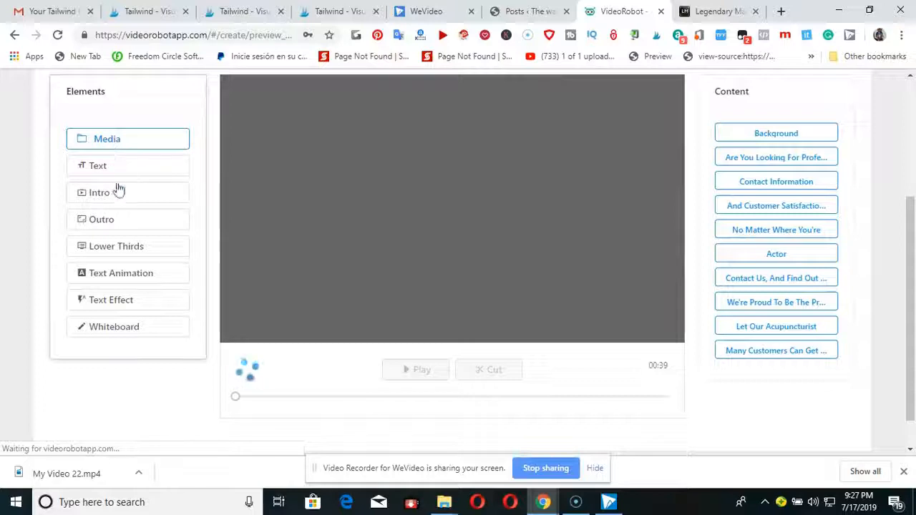
click(116, 306)
click(112, 327)
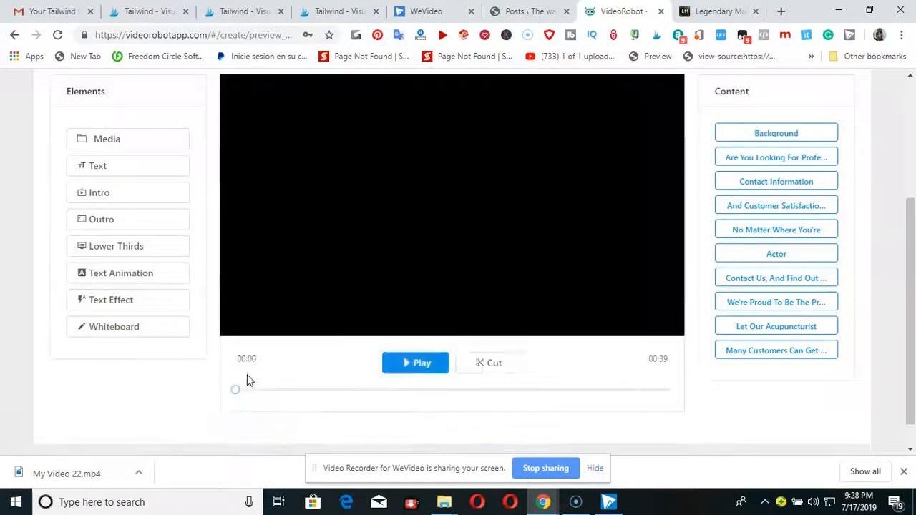
Play the video preview from the beginning and pause it at 00:15.
click(399, 367)
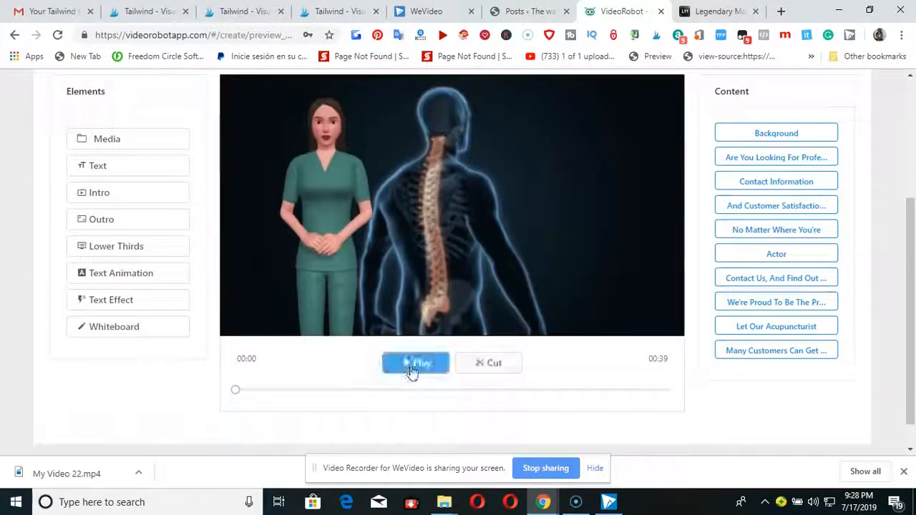
click(417, 367)
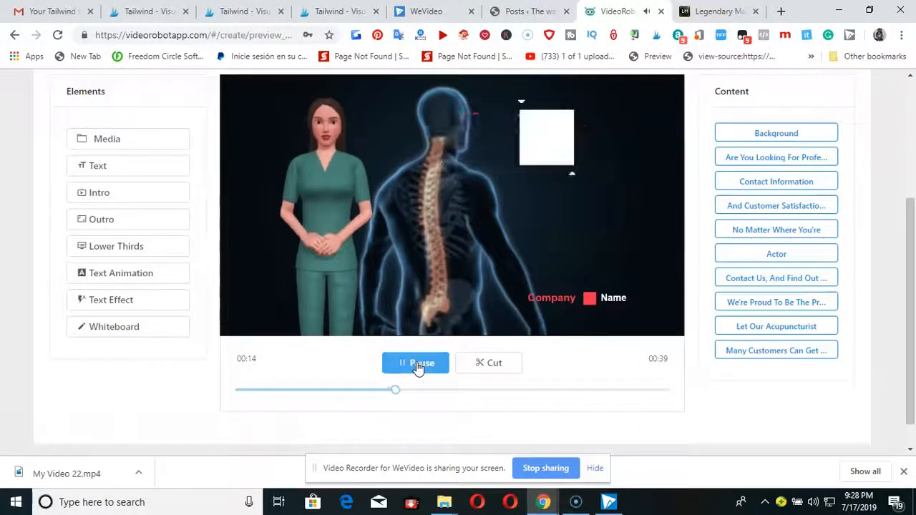
click(438, 363)
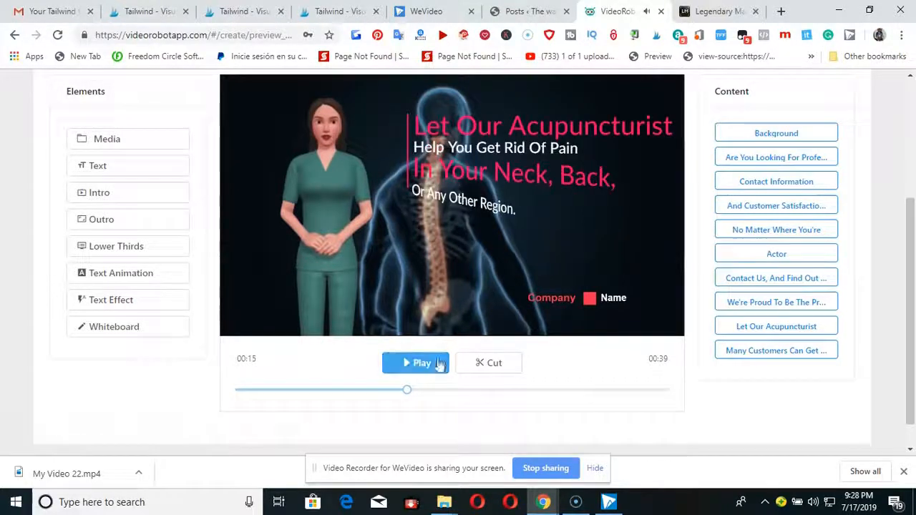
Try to move the actor to the right side of the scene with Resize and Move, without applying it.
click(777, 254)
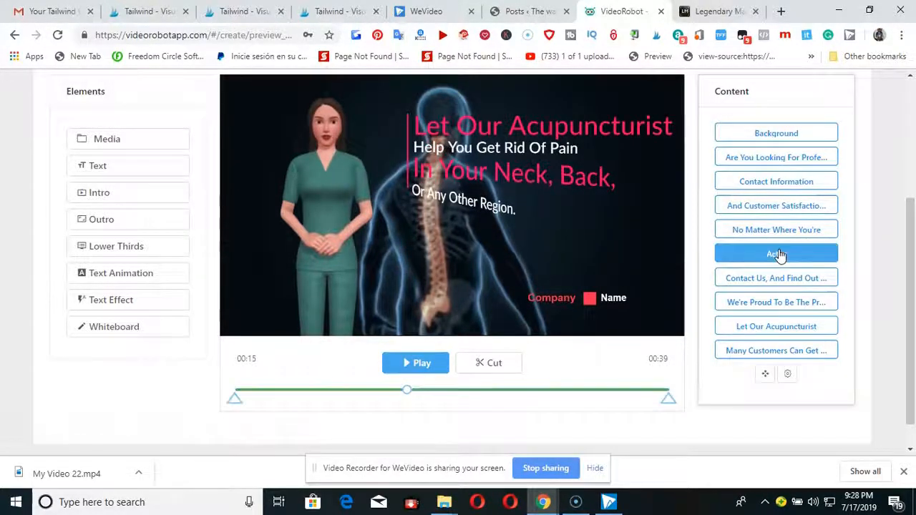
click(765, 374)
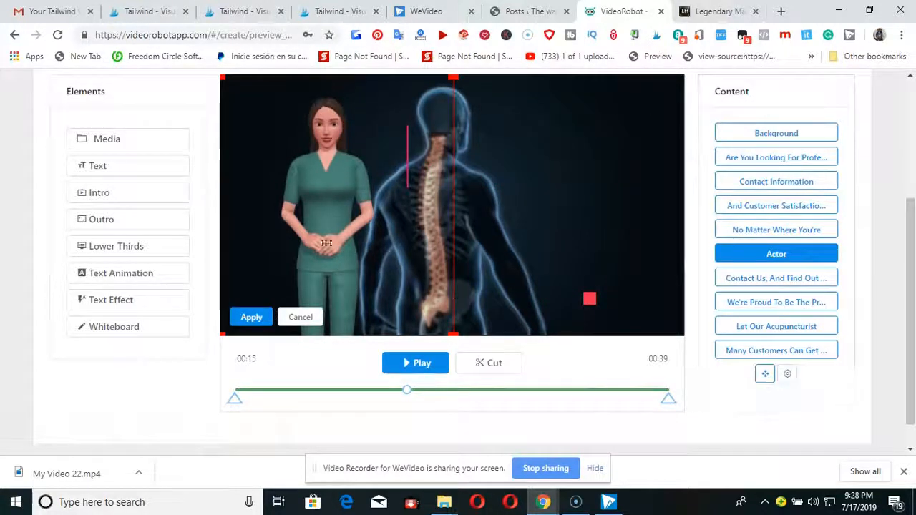
drag(327, 228, 624, 224)
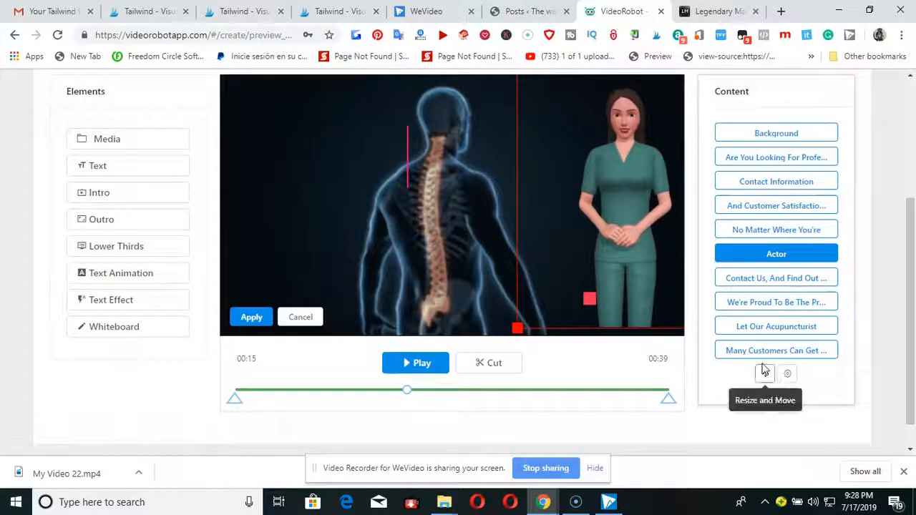
click(777, 253)
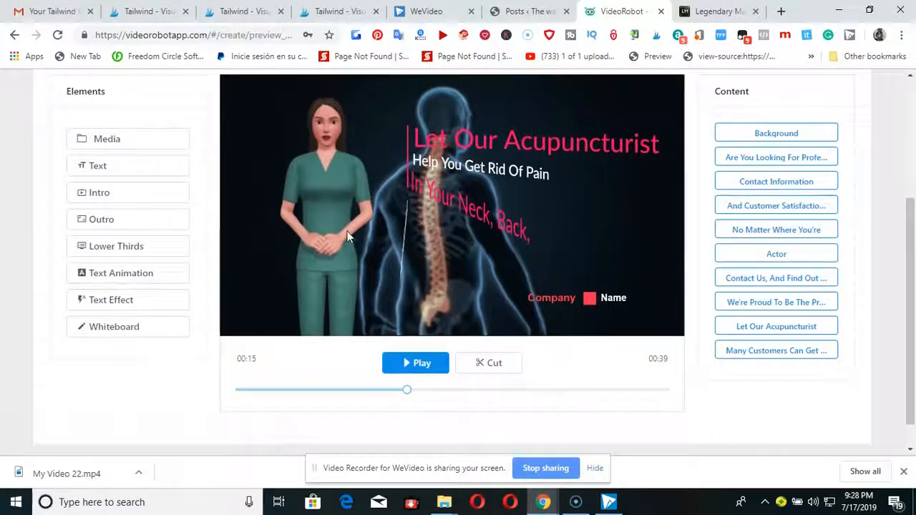
Resume the video preview from 00:15 and pause it at 00:30.
click(418, 365)
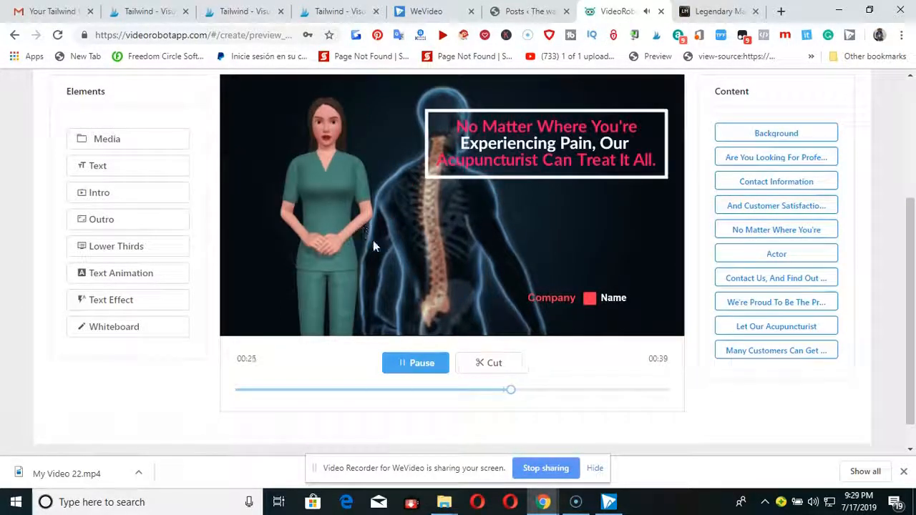
click(416, 365)
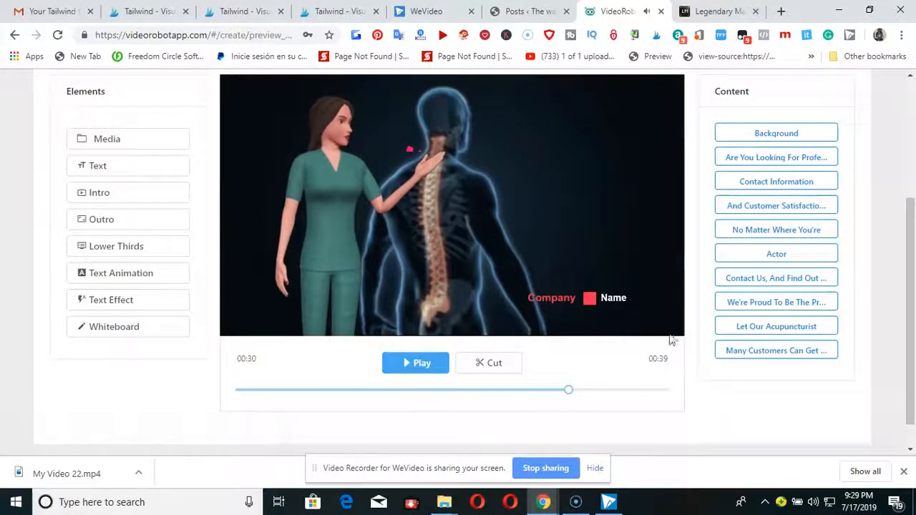
Browse the Text Animation library from Text Animation 1 down to the CallOut designs, and close it without choosing one.
scroll(740, 320, up, 2)
scroll(122, 312, up, 2)
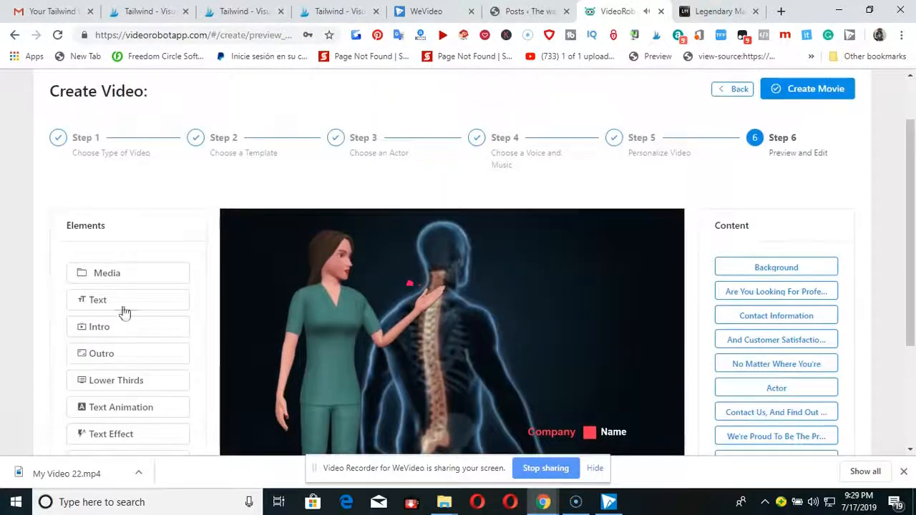
scroll(122, 312, down, 4)
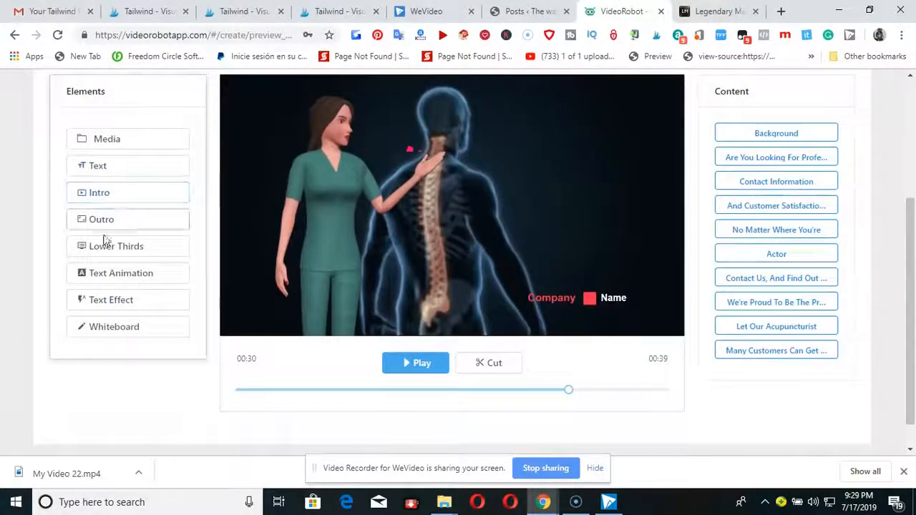
click(111, 278)
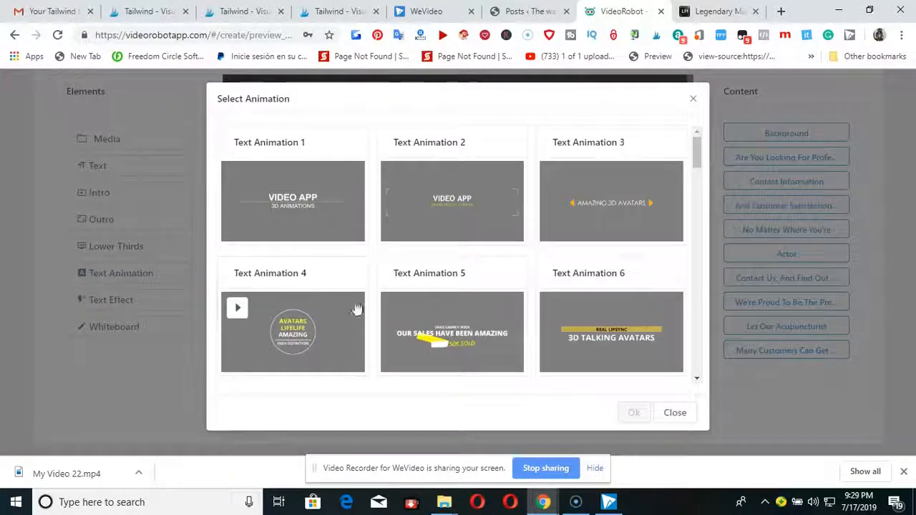
scroll(442, 308, down, 2)
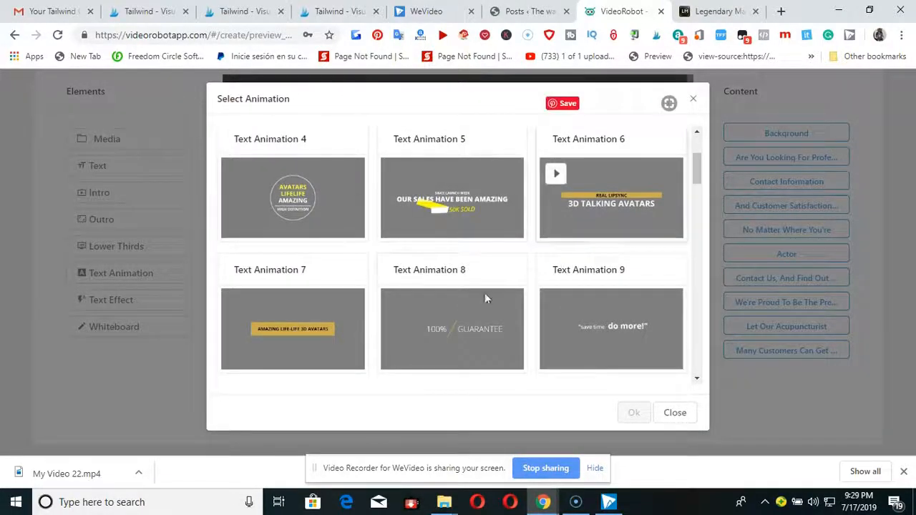
scroll(527, 327, down, 4)
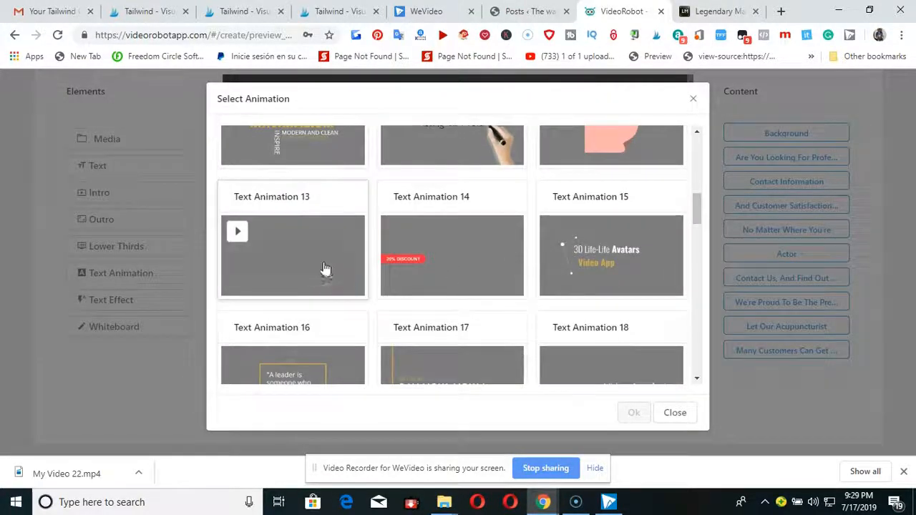
scroll(426, 248, up, 1)
scroll(425, 248, up, 1)
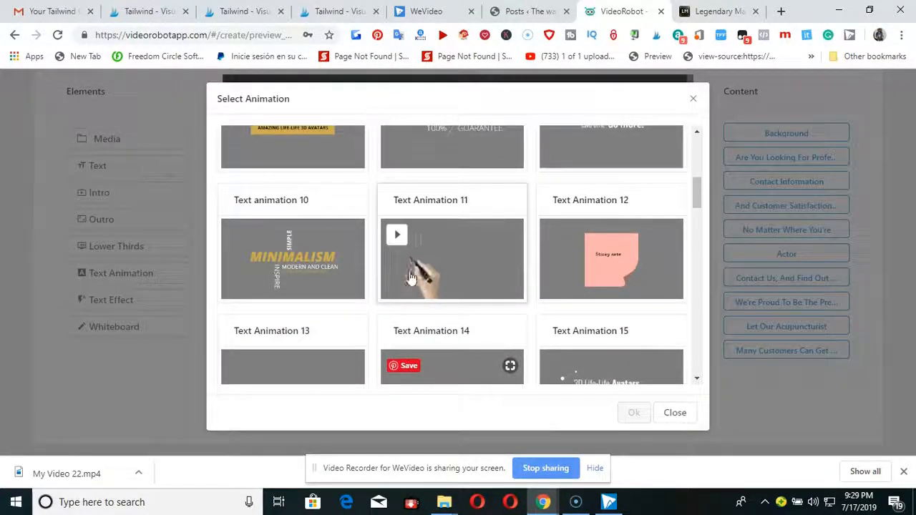
scroll(429, 272, down, 3)
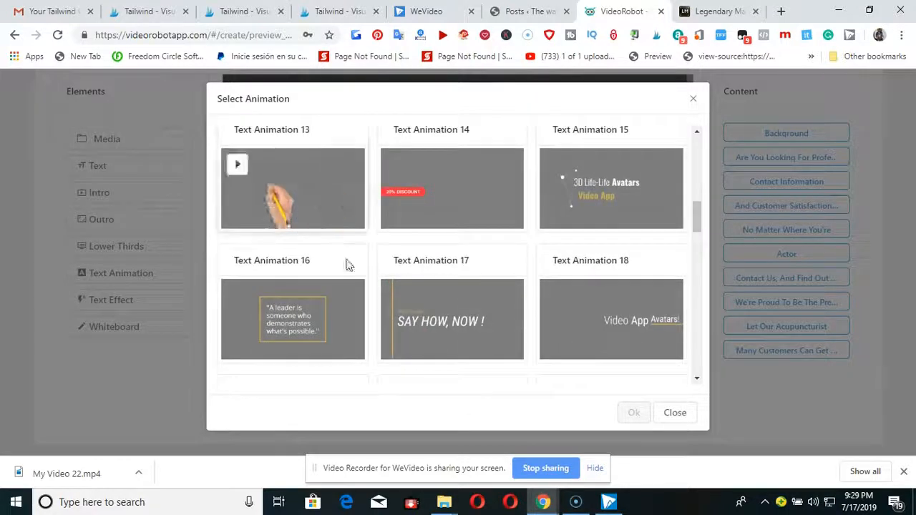
scroll(475, 301, down, 5)
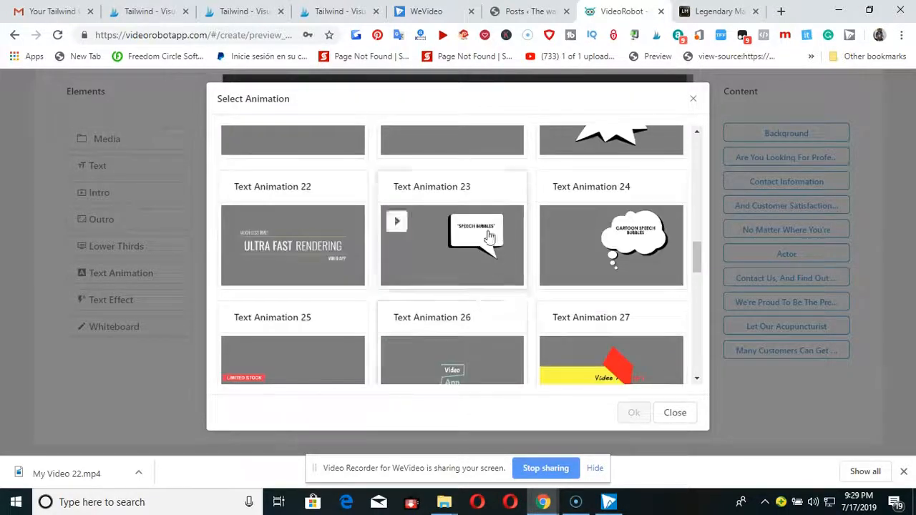
scroll(437, 247, down, 3)
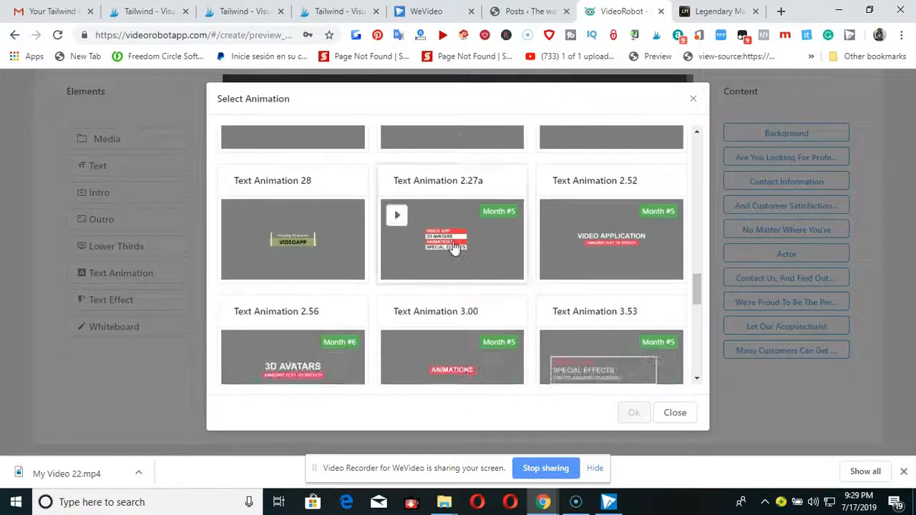
scroll(451, 247, down, 3)
scroll(453, 247, down, 2)
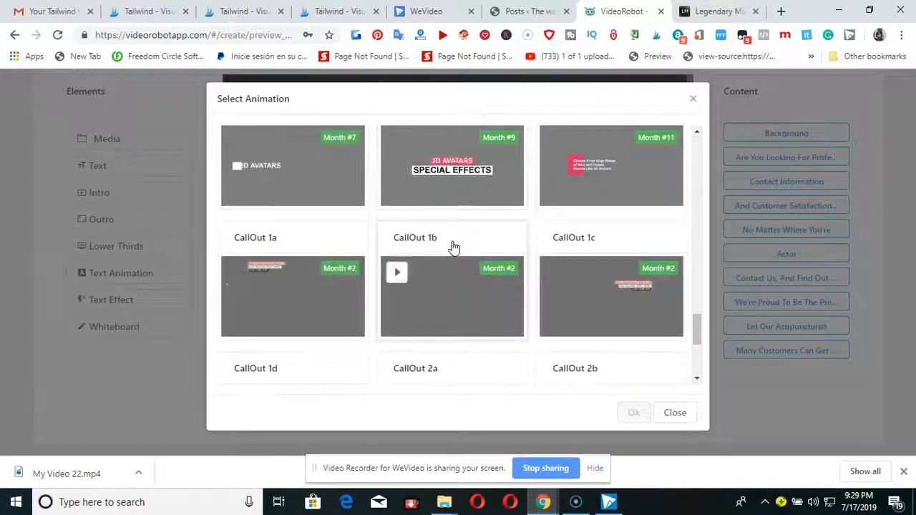
scroll(452, 247, up, 5)
scroll(452, 247, up, 10)
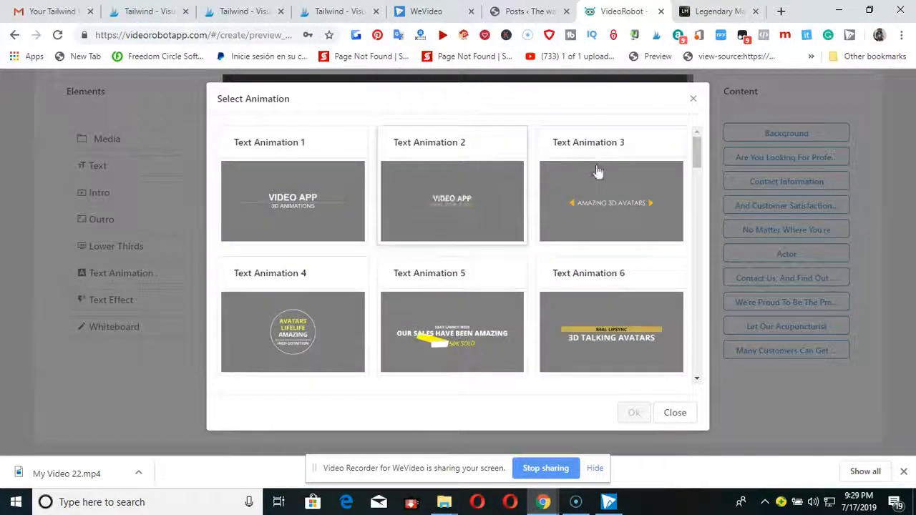
click(693, 99)
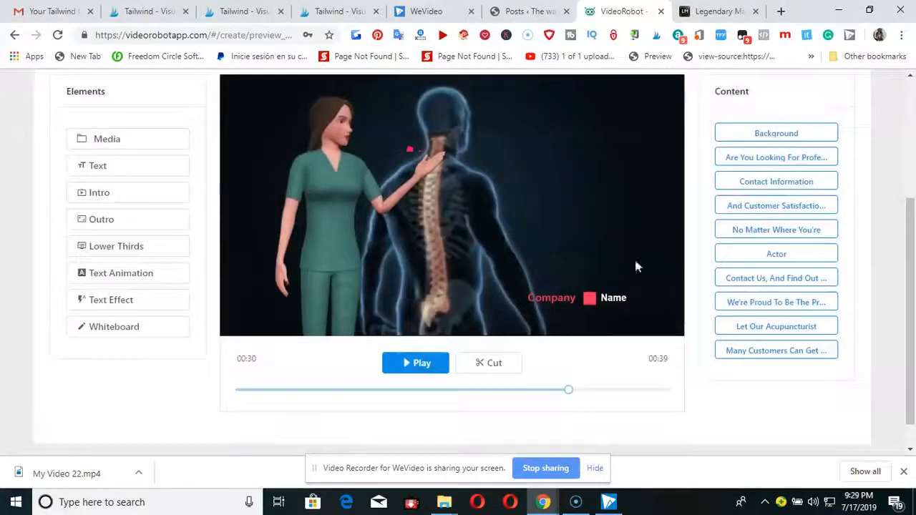
Start creating the movie and title it "how to reduce your pain".
scroll(583, 337, up, 2)
scroll(583, 339, down, 3)
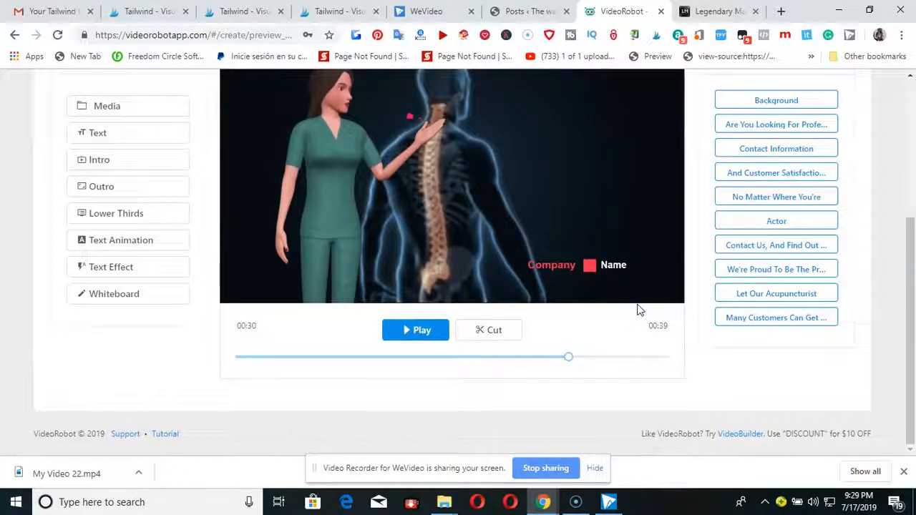
scroll(683, 193, up, 3)
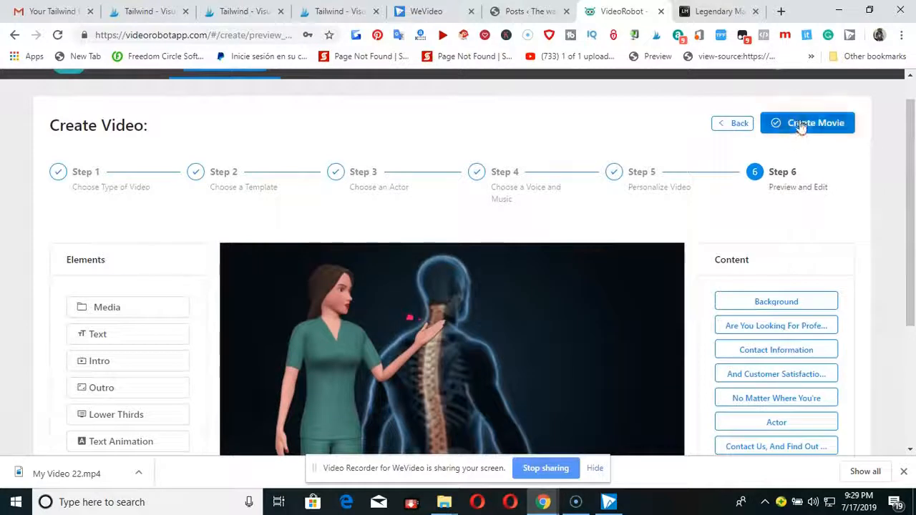
click(796, 128)
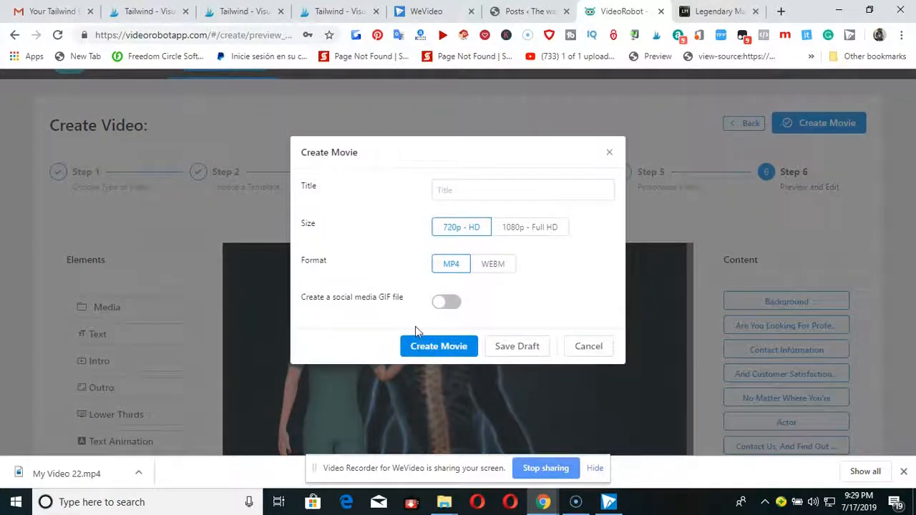
click(456, 191)
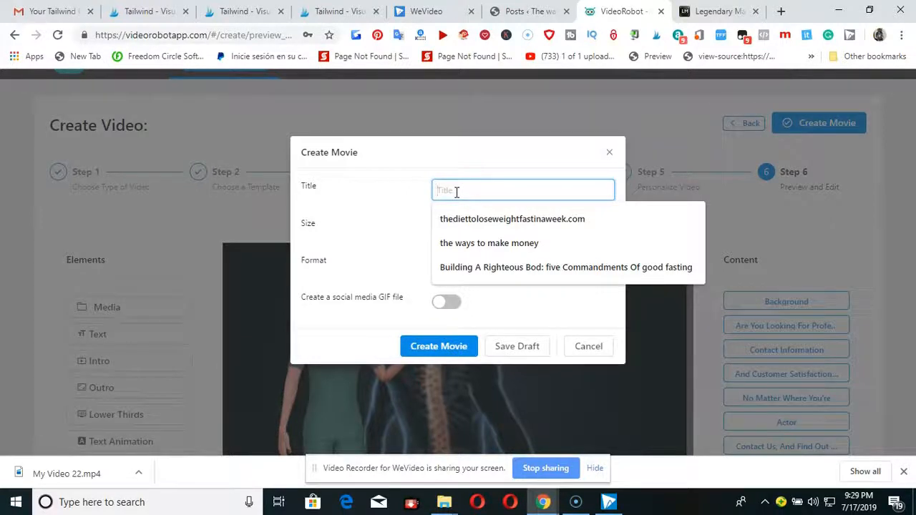
text(how to reduce your pain)
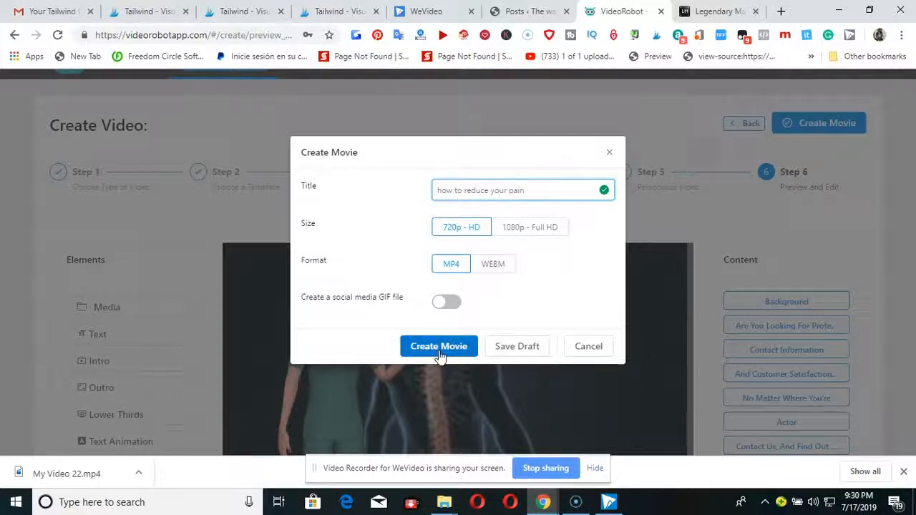
Submit the movie for creation at 720p - HD in MP4 format, hide the screen-sharing notice, and submit it again.
click(439, 346)
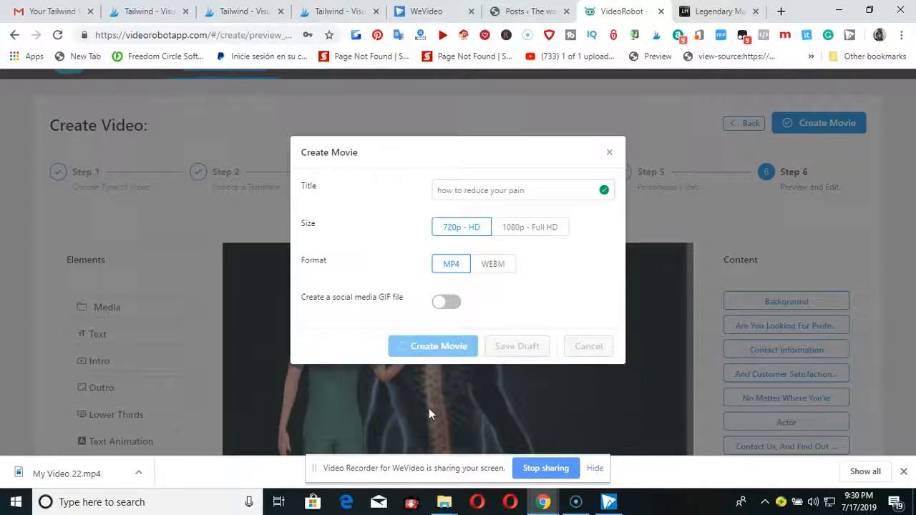
click(595, 469)
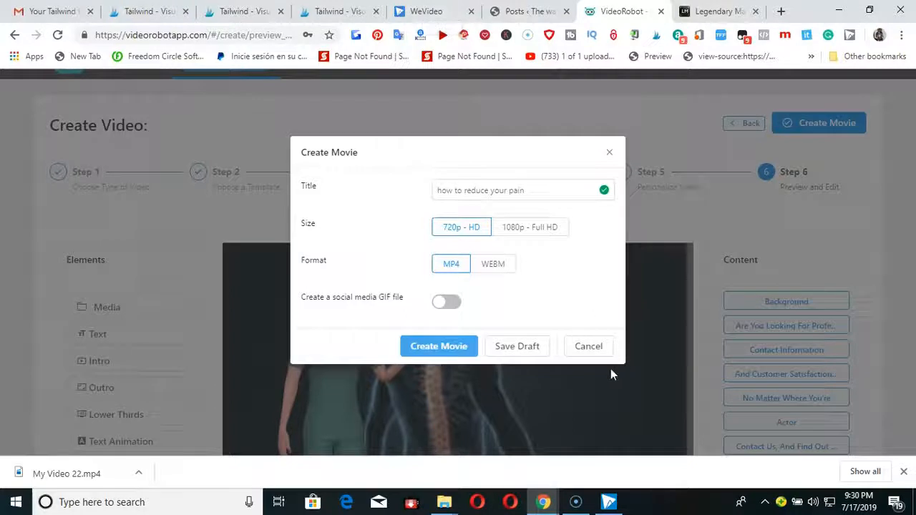
click(462, 347)
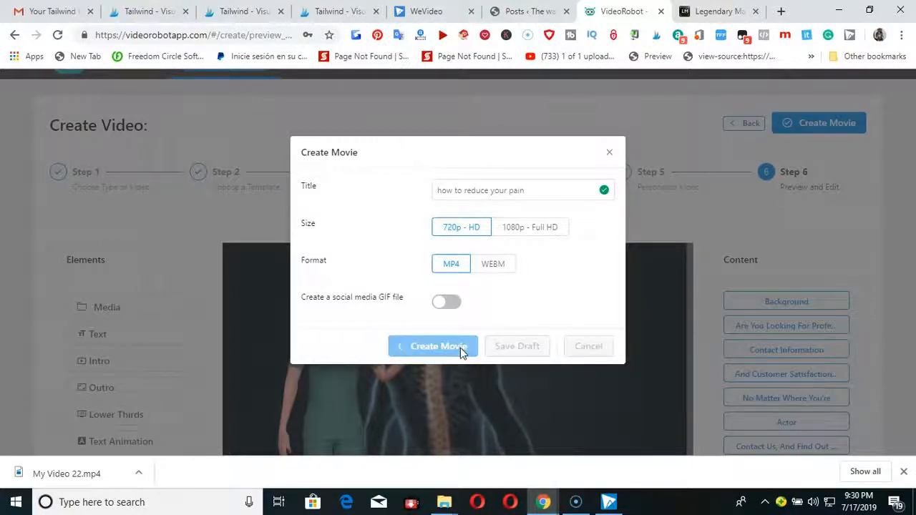